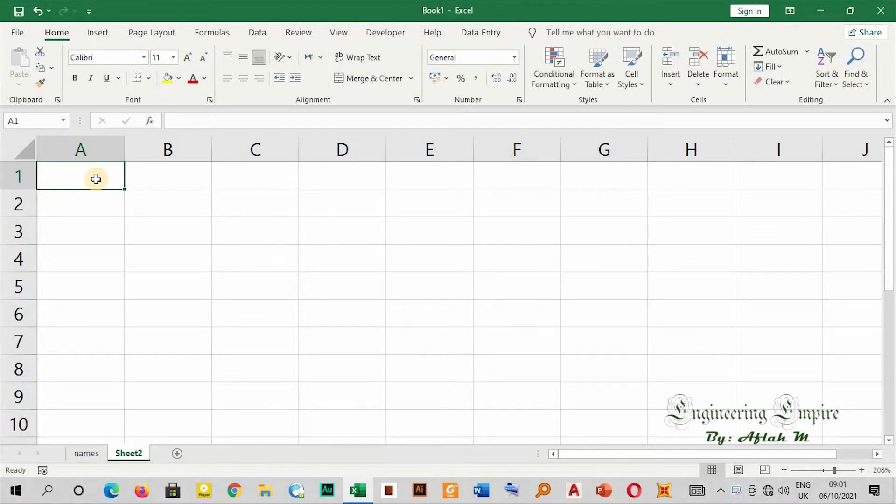
- Enter the title "Simple Math Operations" in cell A1 of Sheet2
left_click_drag(76, 174, 332, 174)
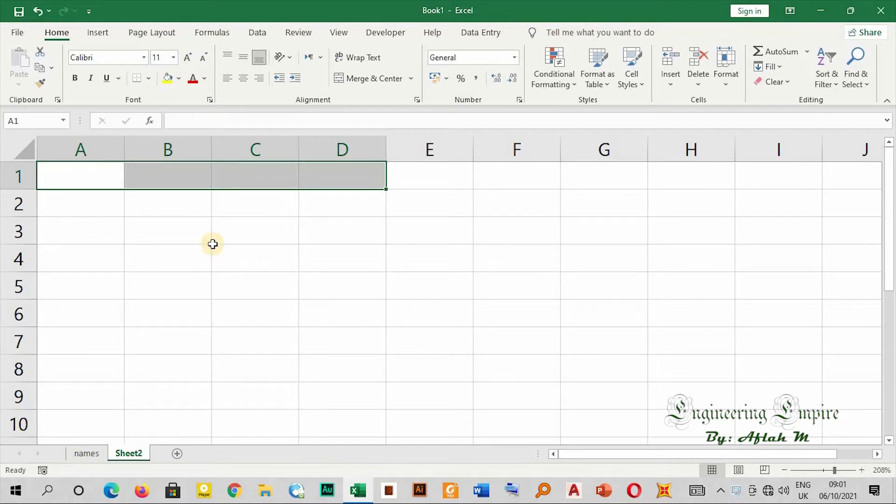
left_click(101, 207)
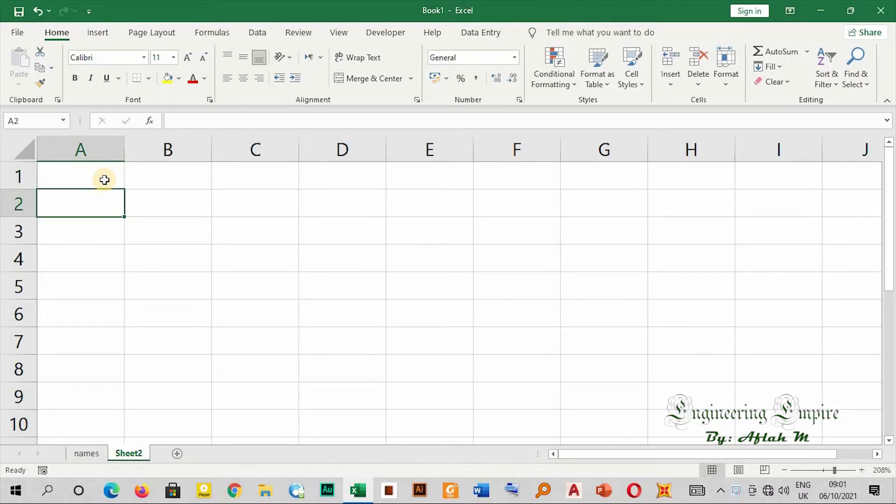
left_click(88, 172)
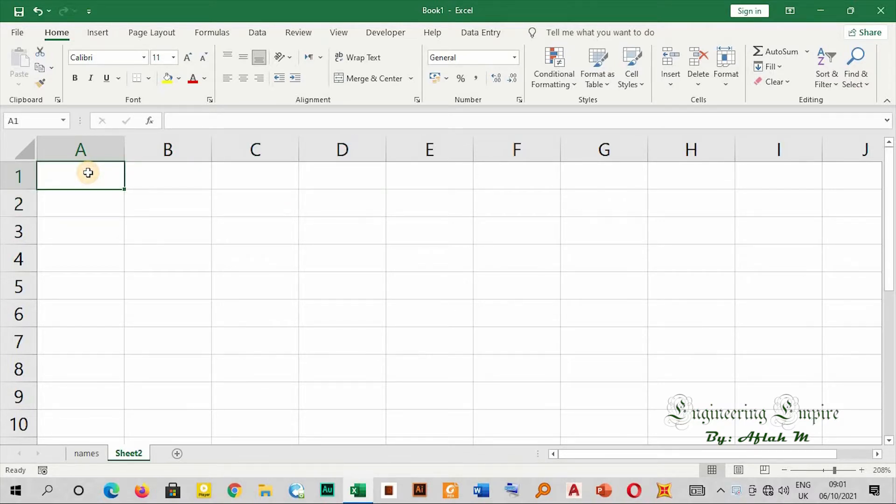
type("Si")
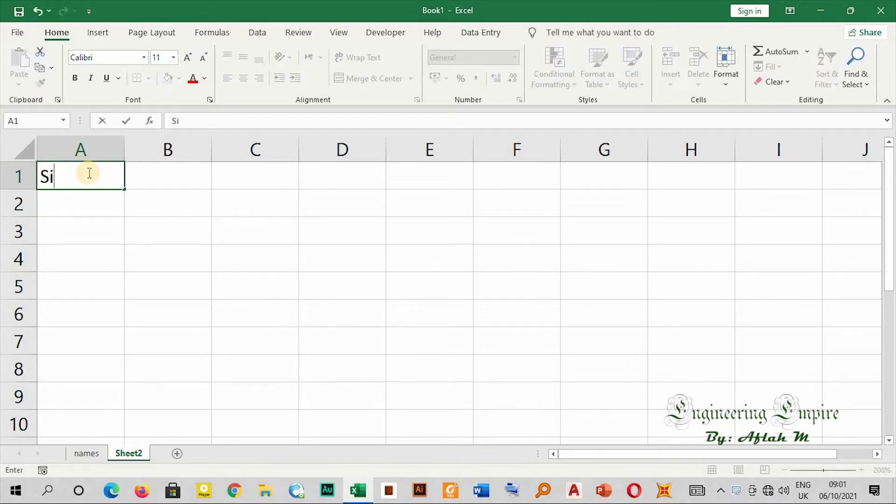
type("mple Mat")
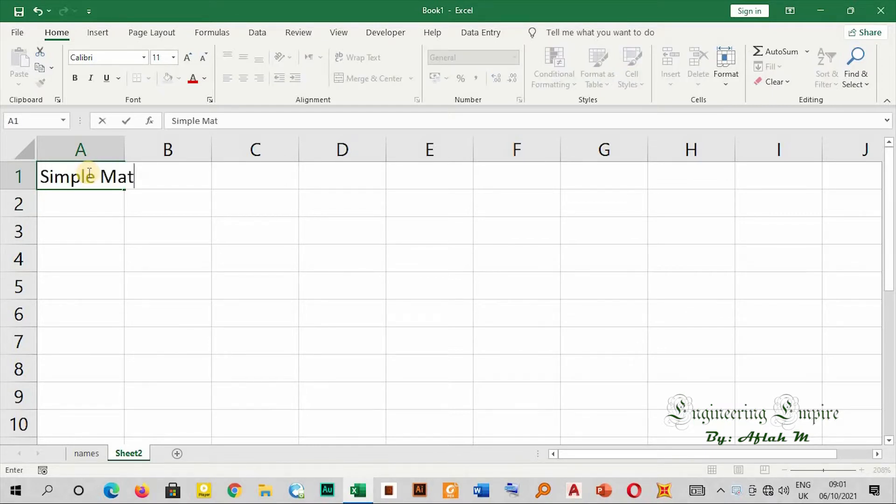
type("h Oper")
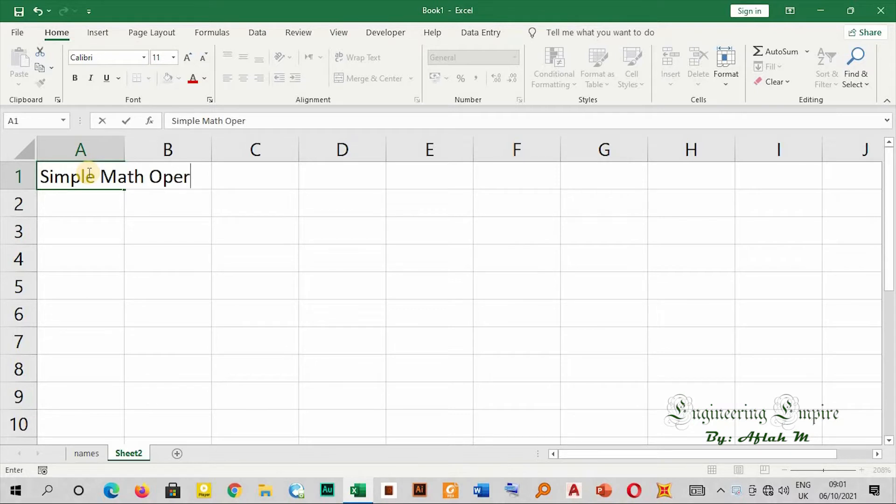
type("ations")
key("Return")
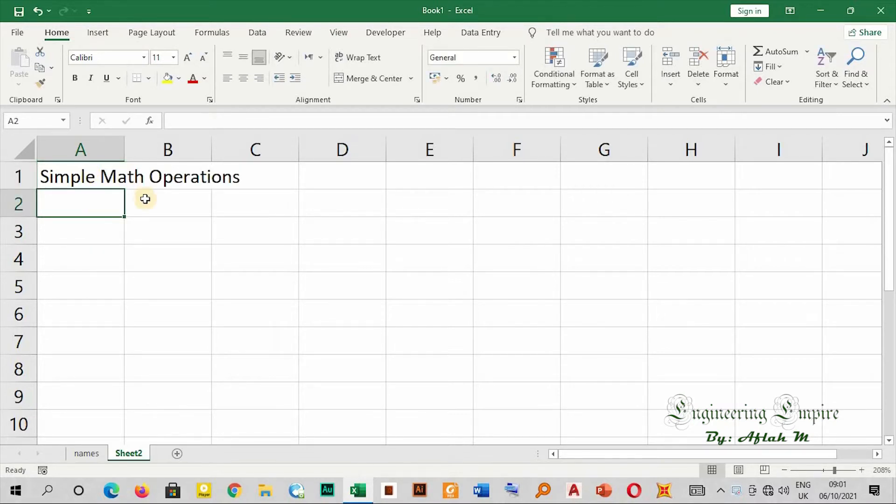
- Enter the column headings "Num 1" in cell A3 and "Num 2" in cell B3
left_click(160, 202)
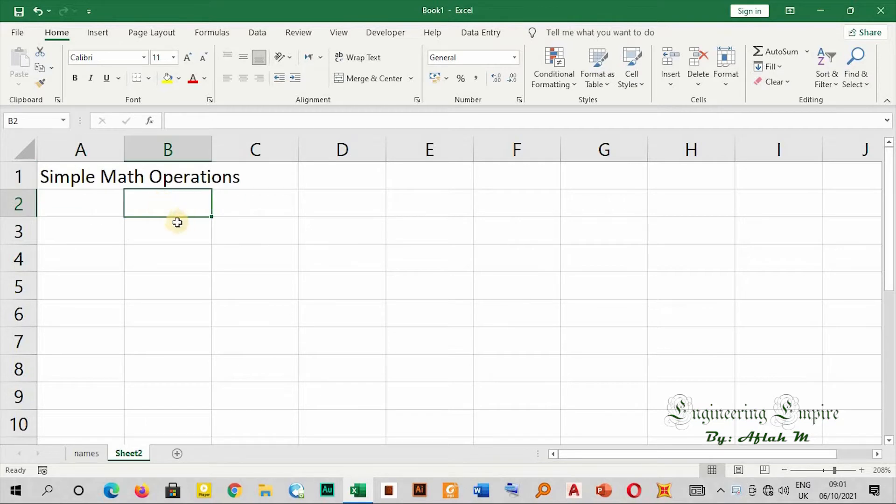
left_click(97, 233)
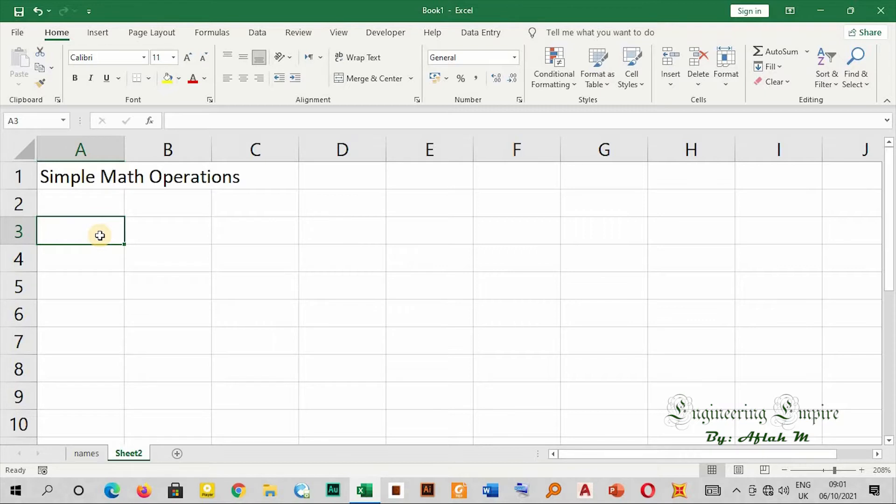
type("Num 1")
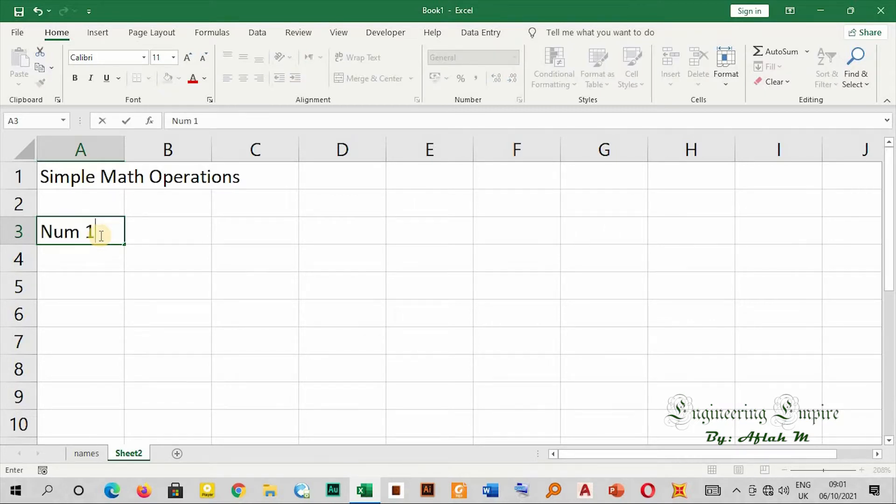
key("Tab")
type("N")
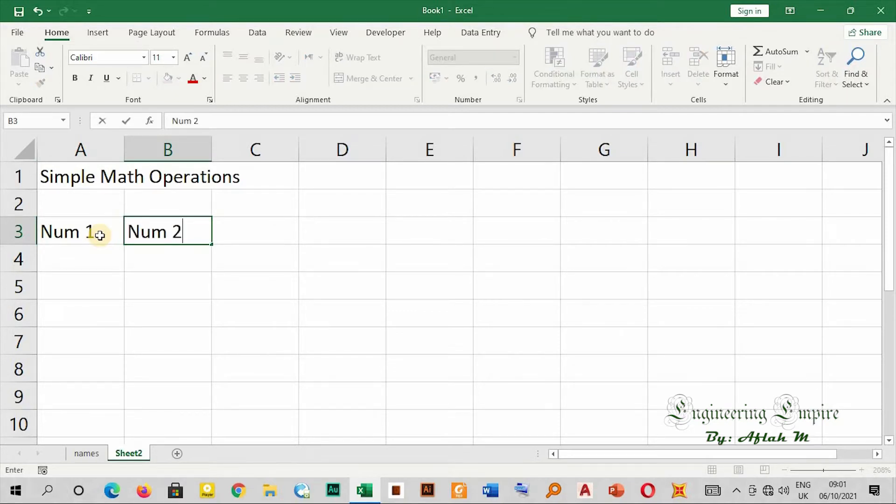
type("um 2")
key("Return")
- Examine the heading cells A3 and B3 and cells A1 to C1 to determine which cell holds the title text
left_click(60, 231)
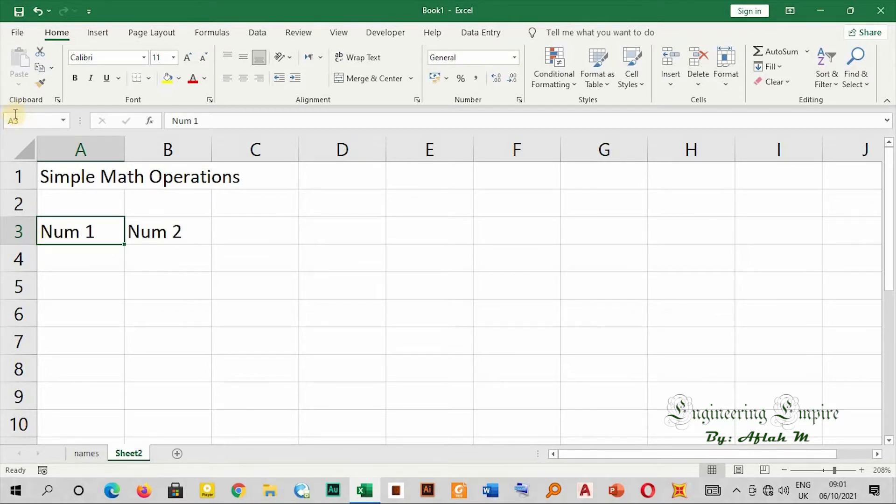
left_click(158, 232)
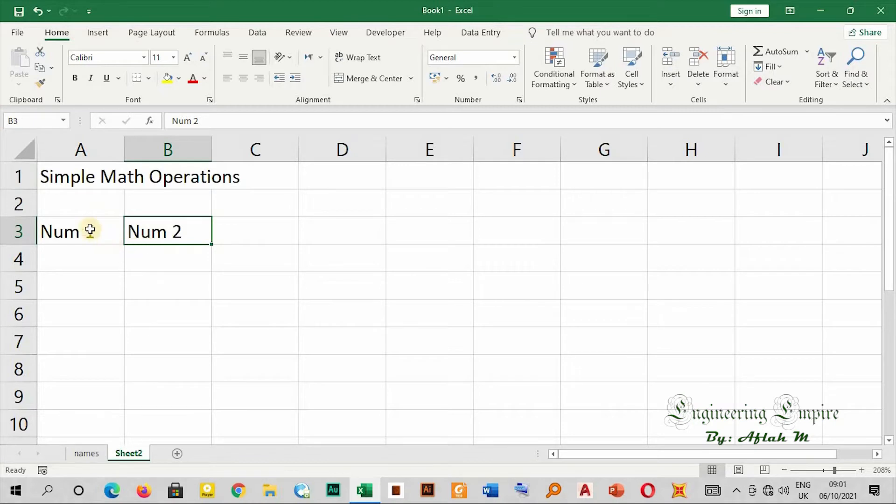
left_click(72, 176)
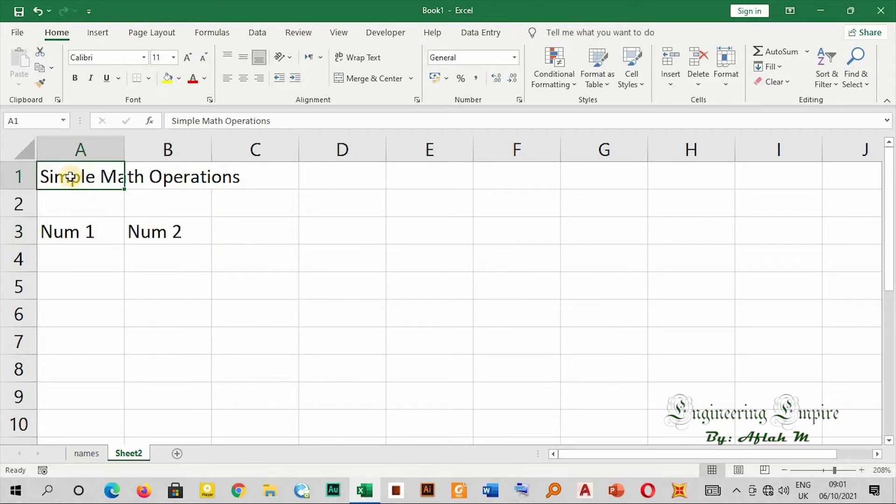
left_click_drag(92, 177, 247, 176)
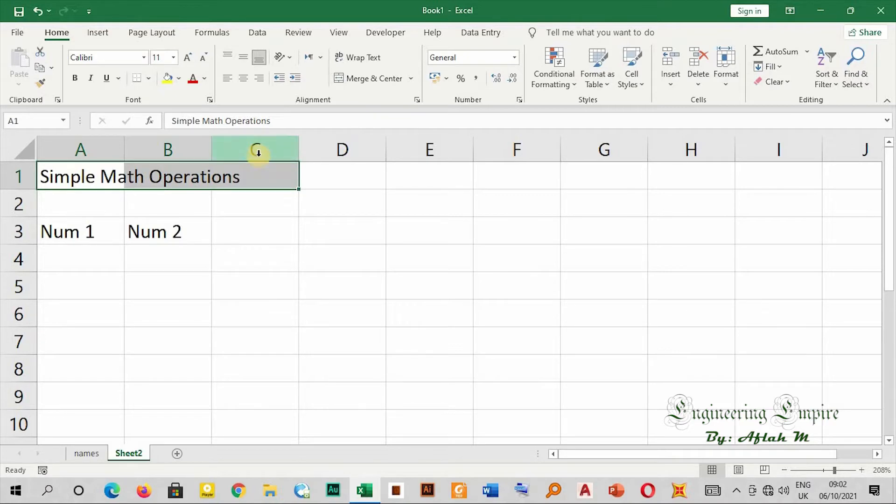
left_click(104, 176)
left_click(266, 176)
left_click_drag(60, 175, 294, 180)
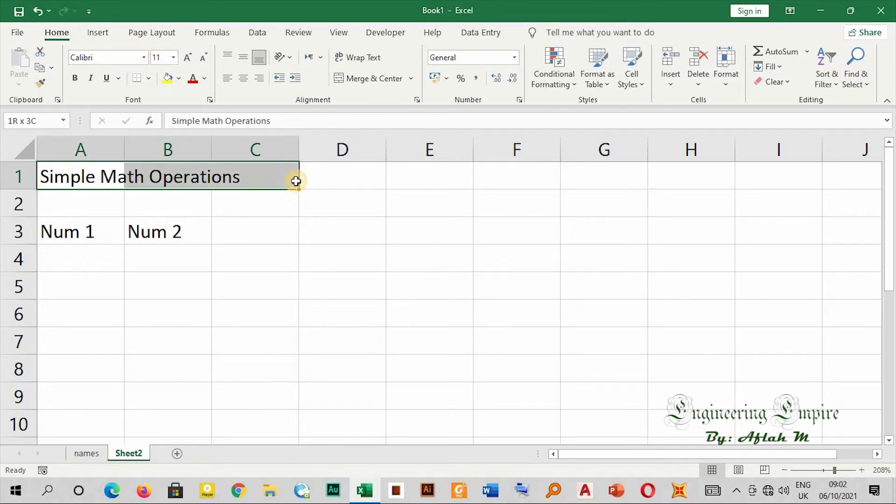
left_click(169, 170)
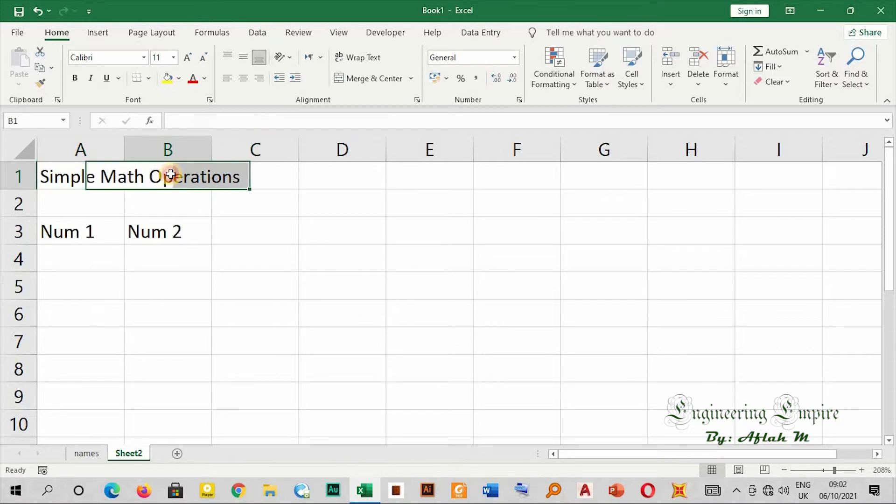
left_click(233, 177)
left_click(70, 176)
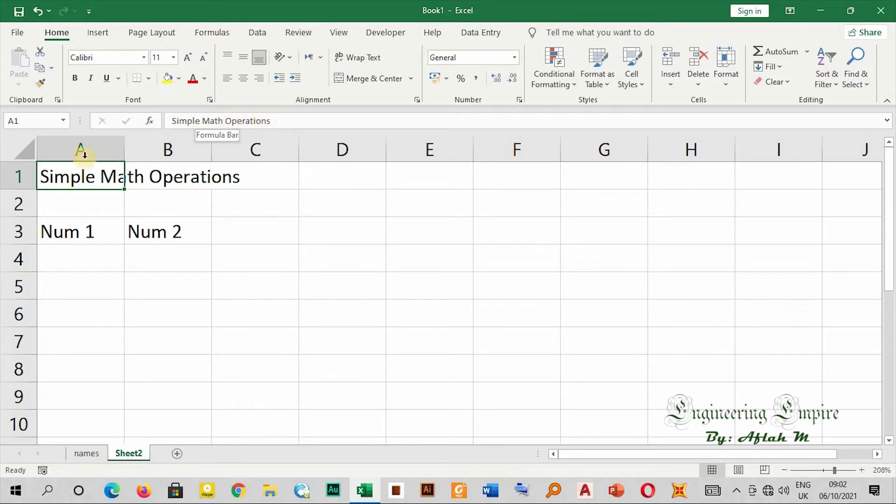
left_click(179, 177)
left_click(264, 177)
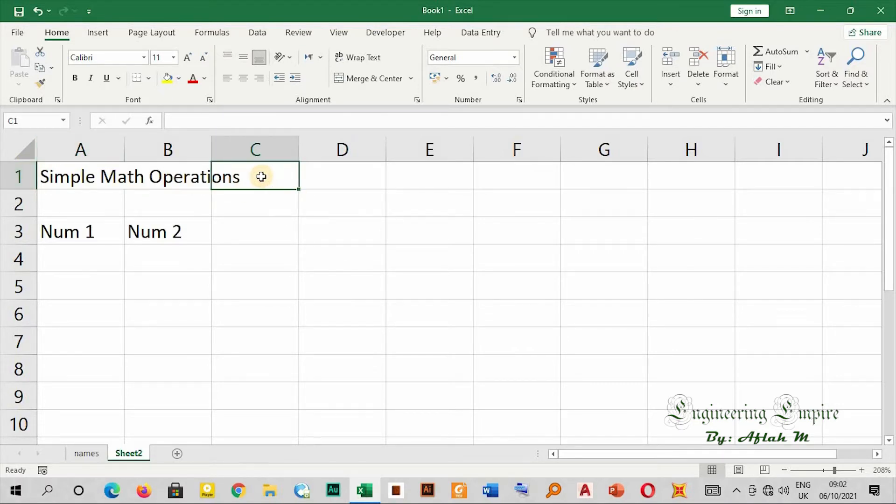
left_click(176, 176)
type("yjjfjf")
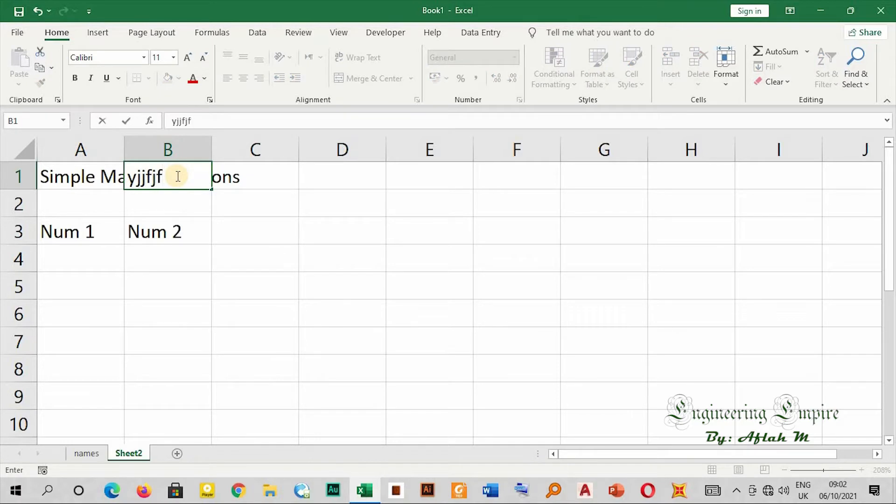
key("Escape")
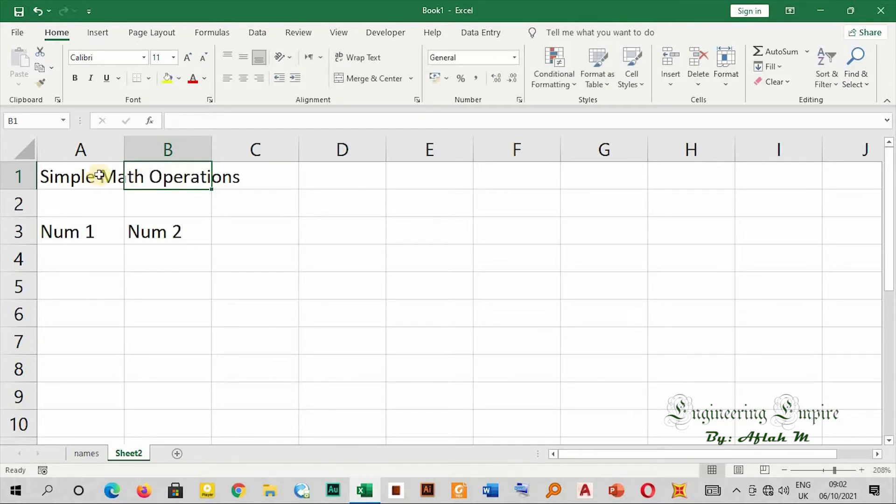
- Change the font of the title in cell A1 to Bahnschrift SemiBold
left_click_drag(66, 176, 226, 174)
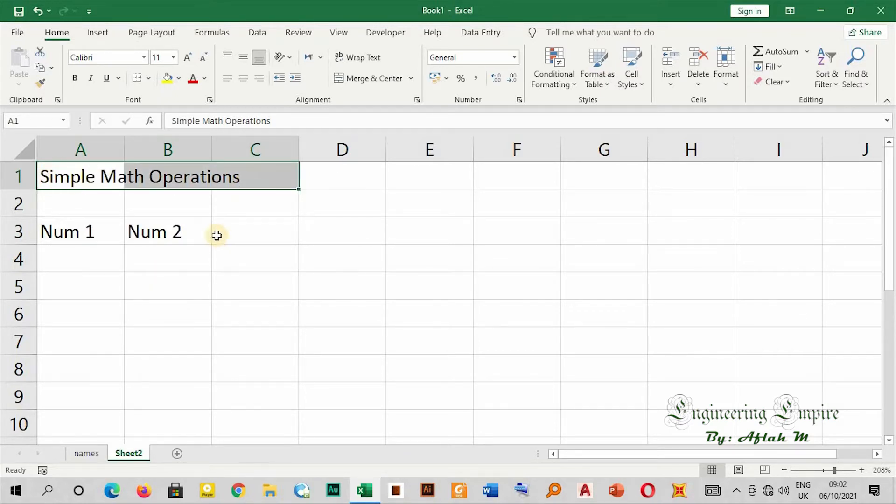
left_click(45, 175)
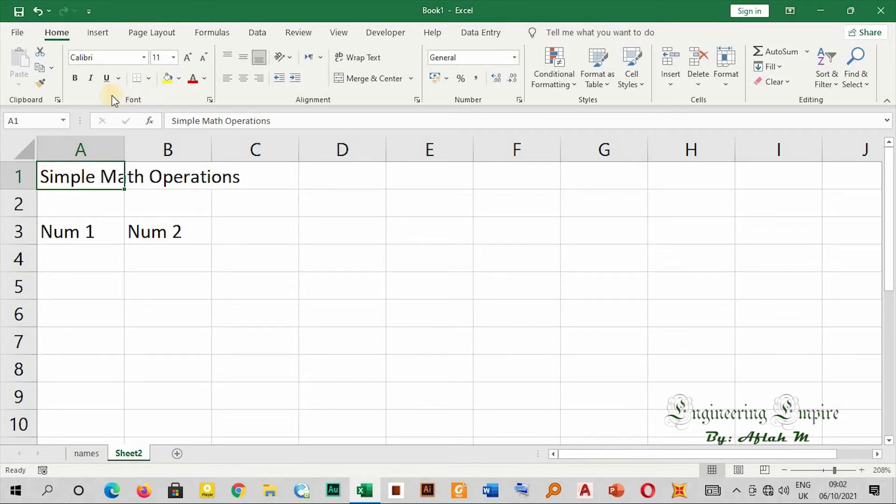
left_click(143, 57)
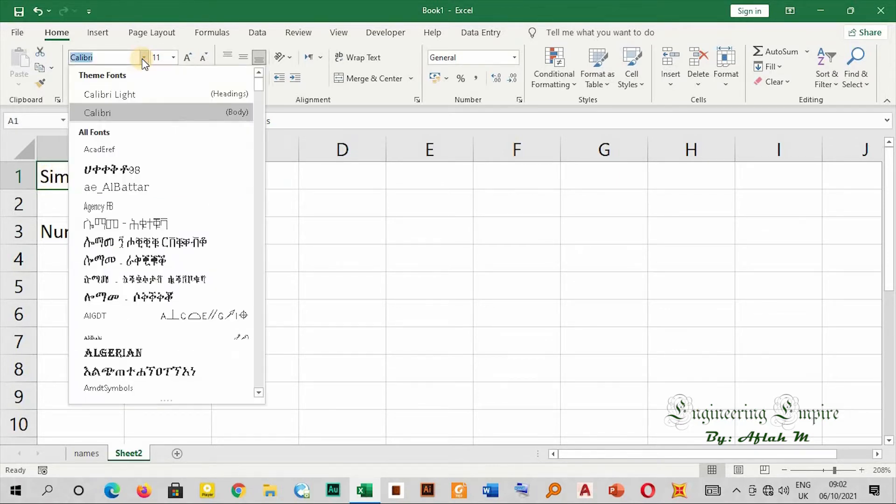
scroll(140, 269, "down", 3)
scroll(140, 266, "down", 2)
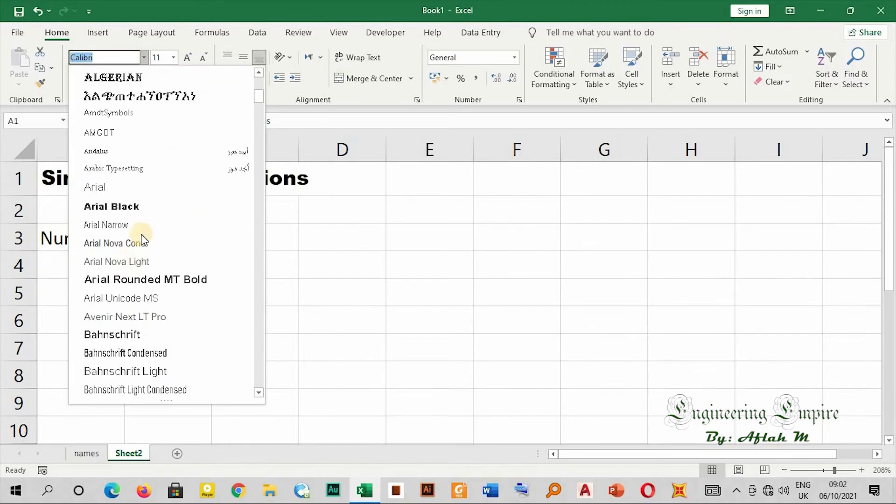
scroll(151, 215, "down", 1)
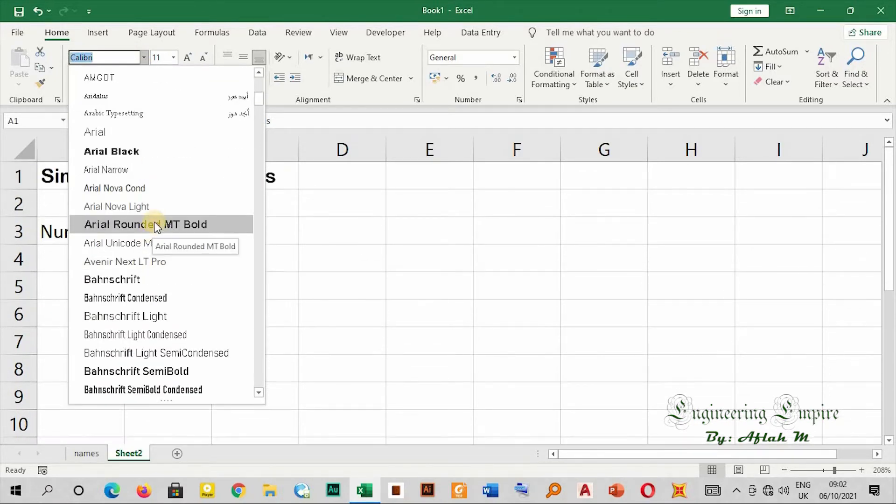
left_click(147, 373)
left_click(291, 214)
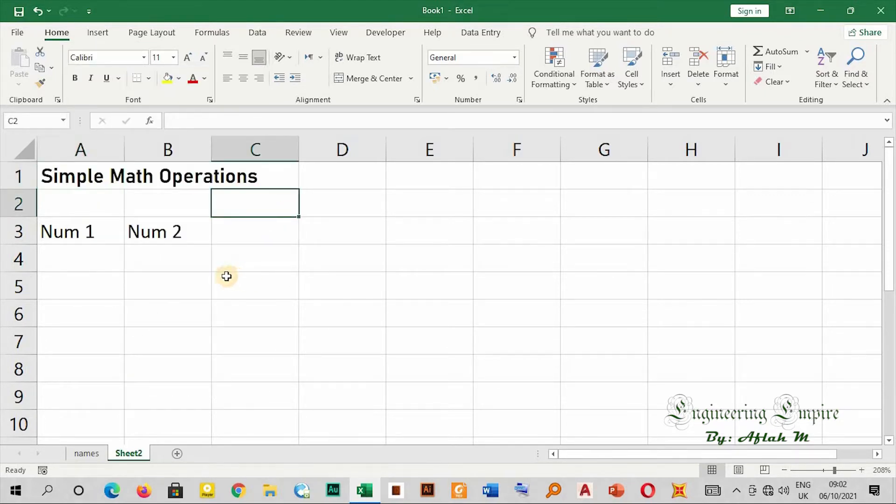
- Set the font size of the title range A1:C1 to 12
left_click_drag(88, 175, 249, 179)
left_click(188, 58)
left_click(188, 58)
left_click(187, 58)
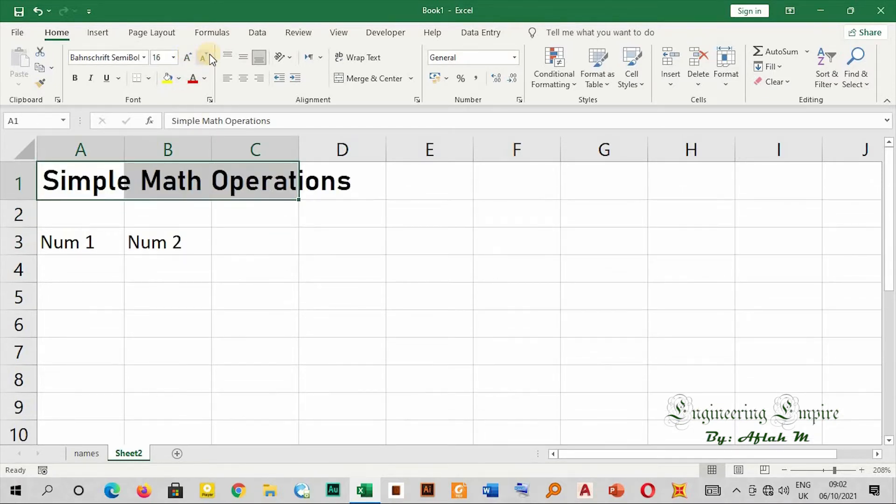
left_click(205, 56)
left_click(205, 56)
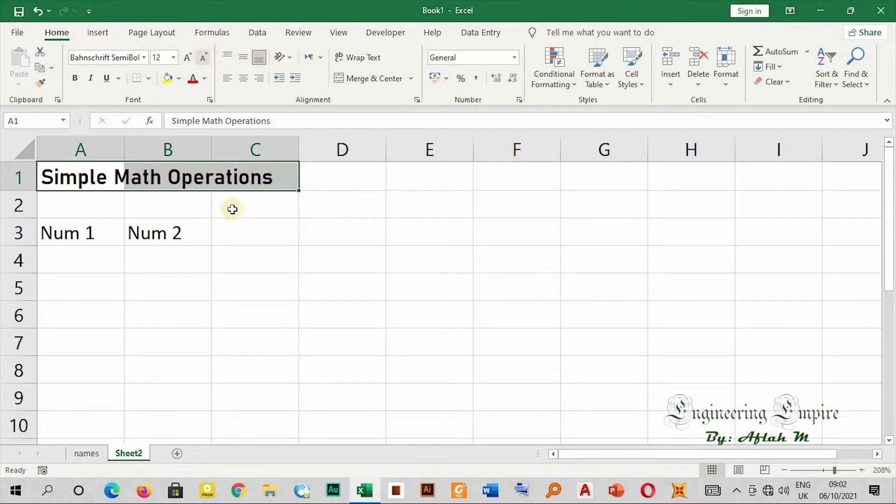
left_click(235, 226)
- Fill the title range A1:C1 with a light orange theme colour
left_click_drag(62, 175, 270, 177)
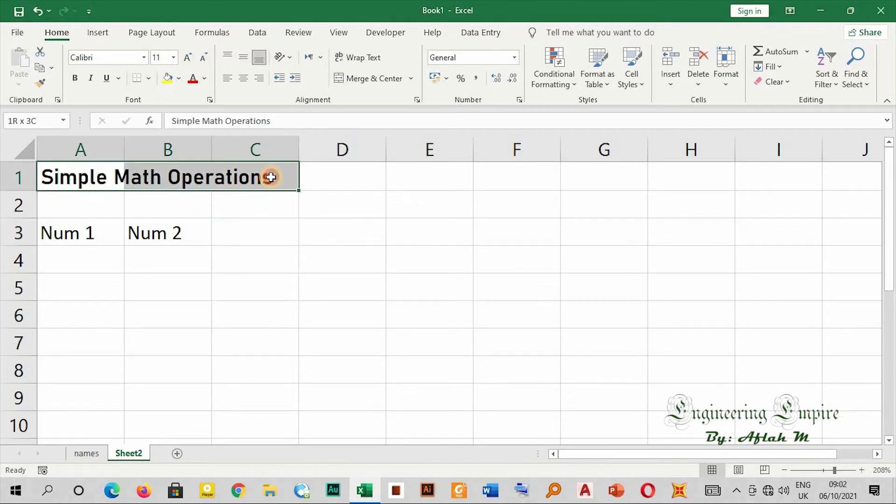
left_click(179, 78)
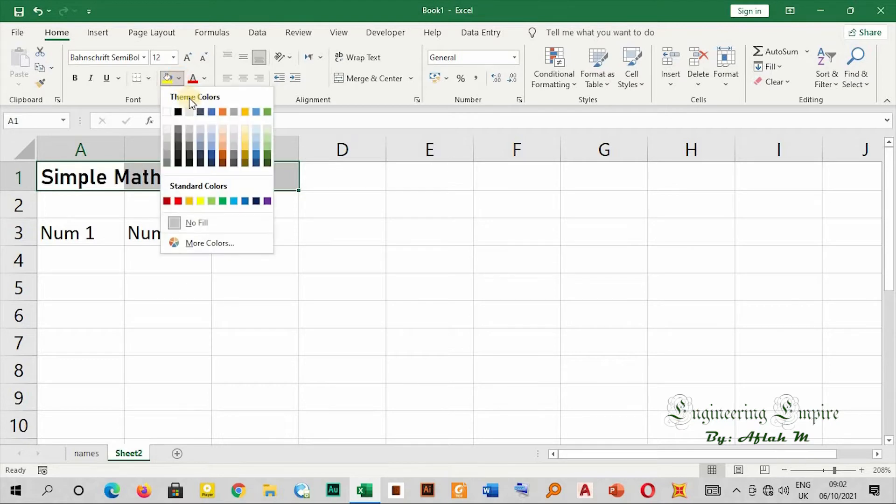
left_click(225, 139)
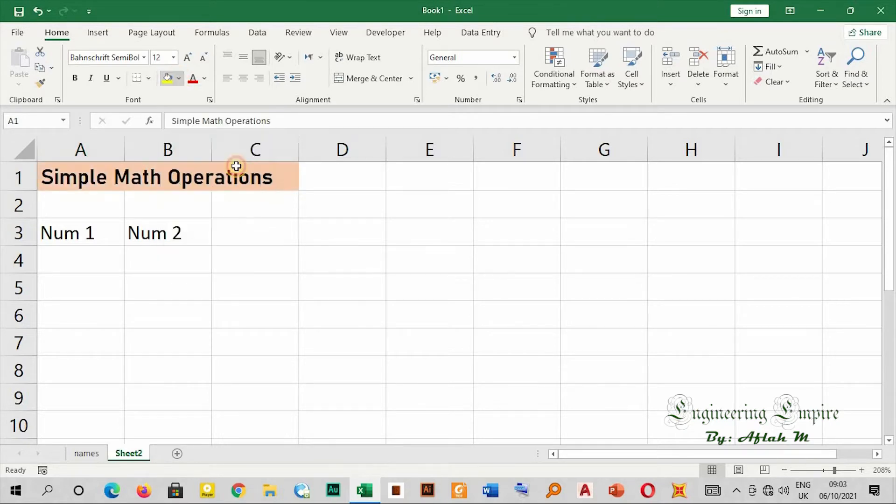
left_click(330, 259)
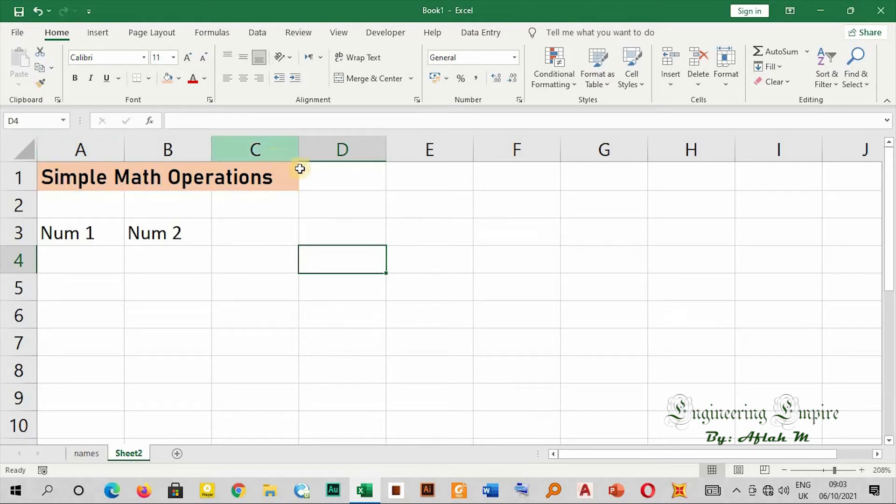
- Apply a thick outside border around the title range A1:C1
left_click(89, 176)
left_click(237, 174, "shift")
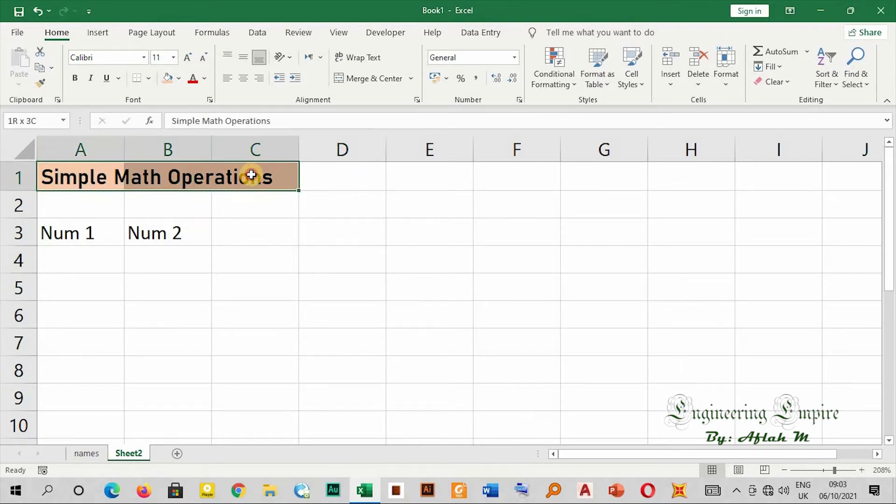
left_click(148, 79)
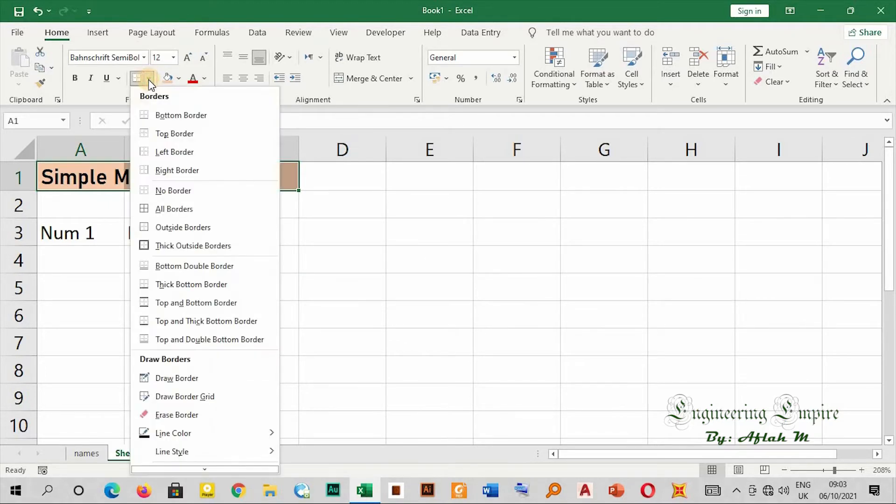
left_click(200, 248)
left_click(314, 244)
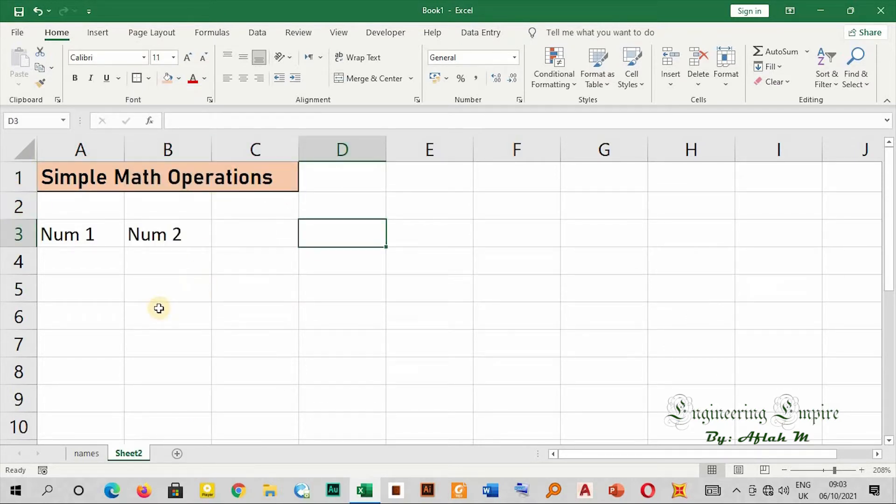
left_click(289, 242)
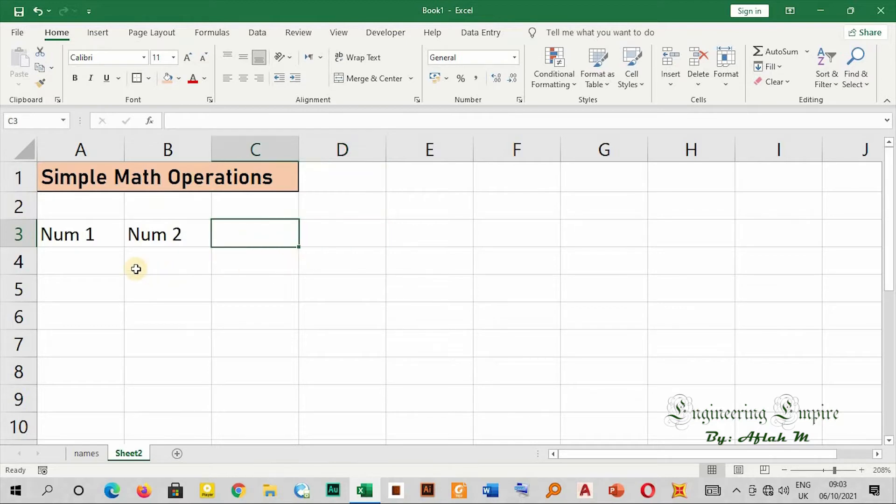
left_click(71, 261)
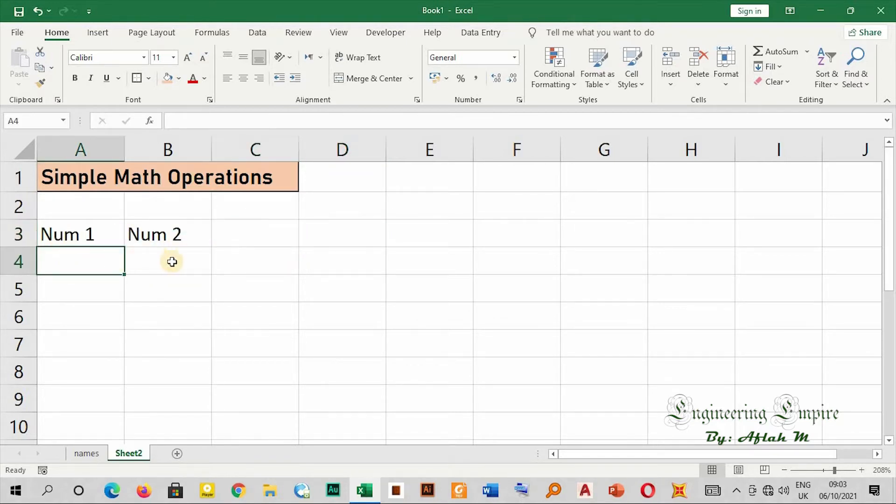
left_click(172, 262)
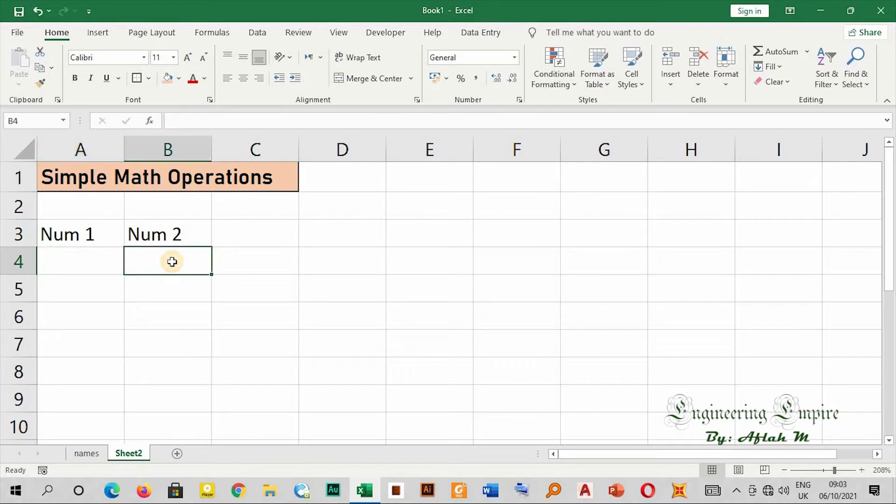
left_click(73, 260)
left_click(182, 259)
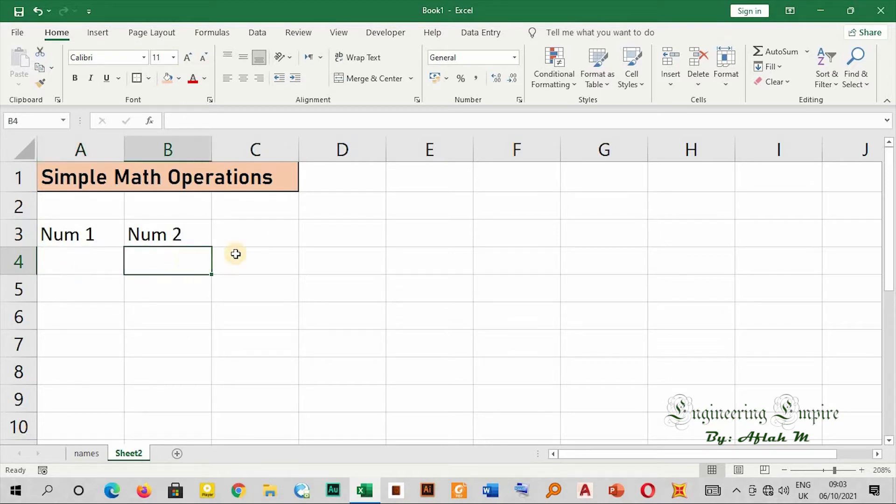
left_click(259, 255)
- Enter the headings Addition, Subtraction, Multiplication and Division in cells C3 to F3
left_click(263, 232)
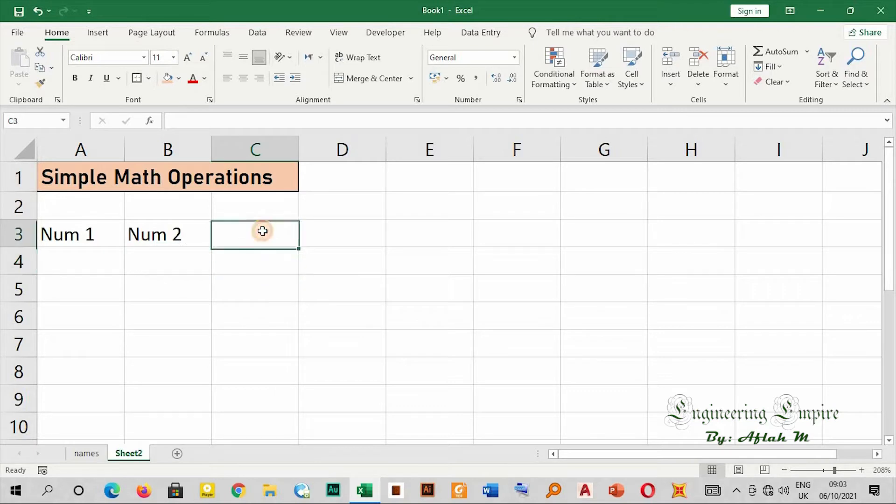
type("Addition")
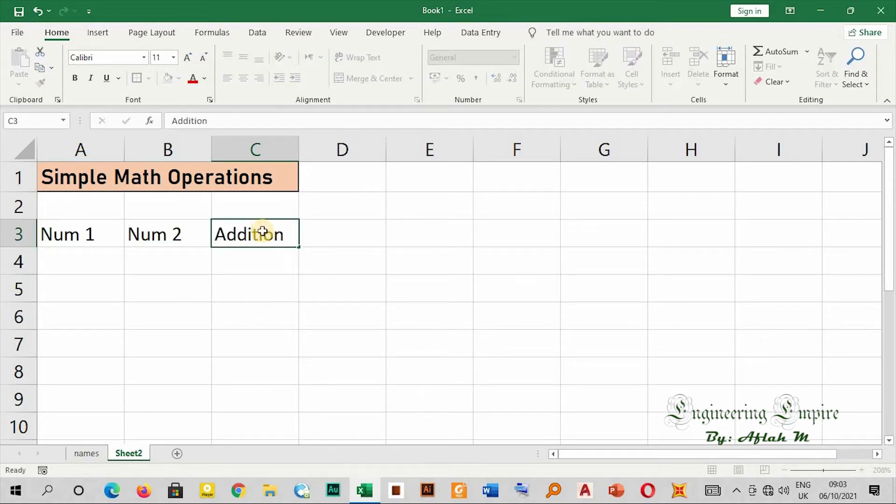
key("Tab")
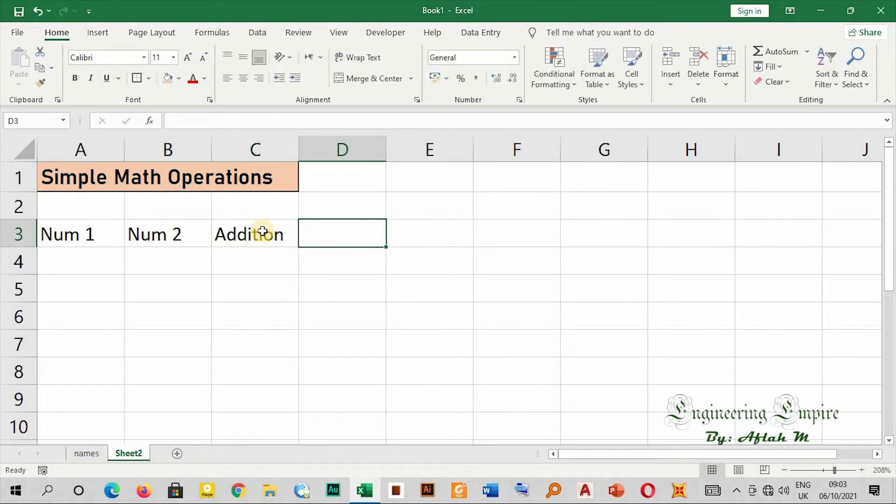
type("Subtraction")
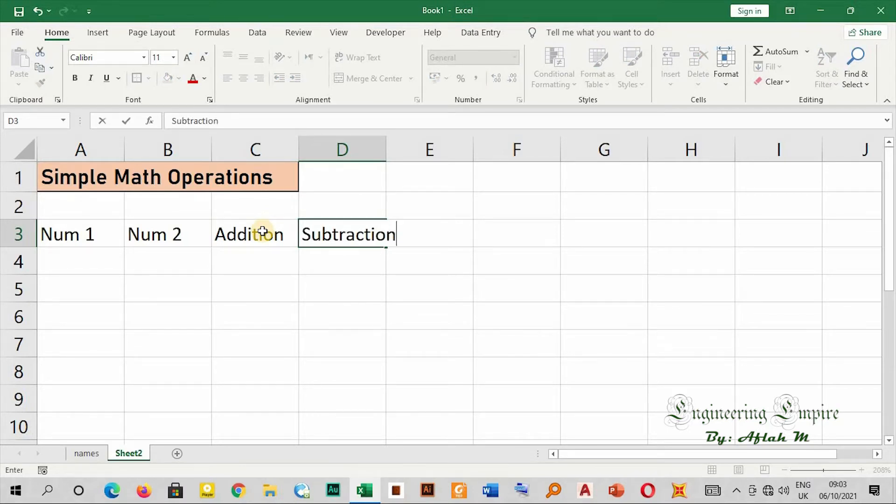
key("Tab")
type("Multiplication")
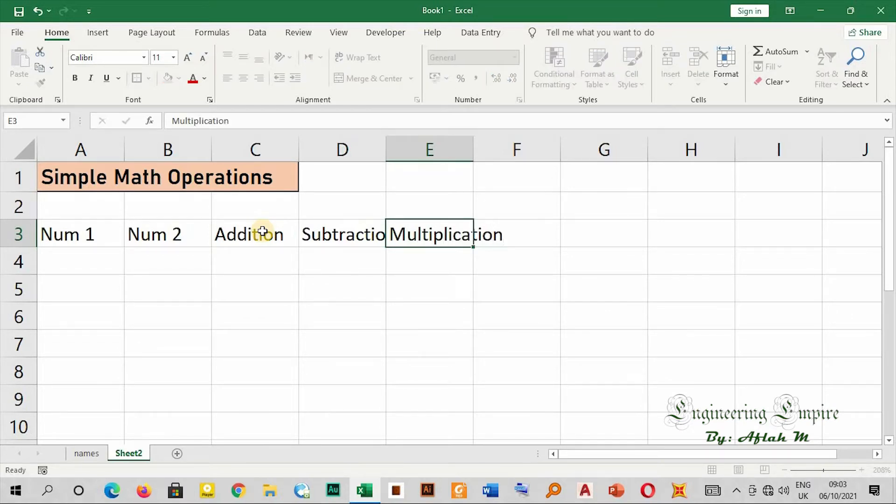
key("Tab")
type("Division")
key("Return")
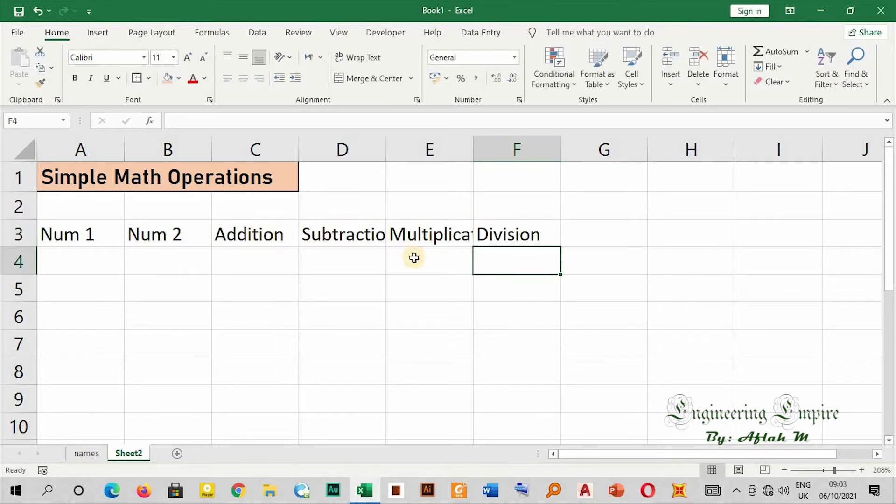
- Widen column D to fit the Subtraction heading and autofit column E to the Multiplication heading
left_click(411, 312)
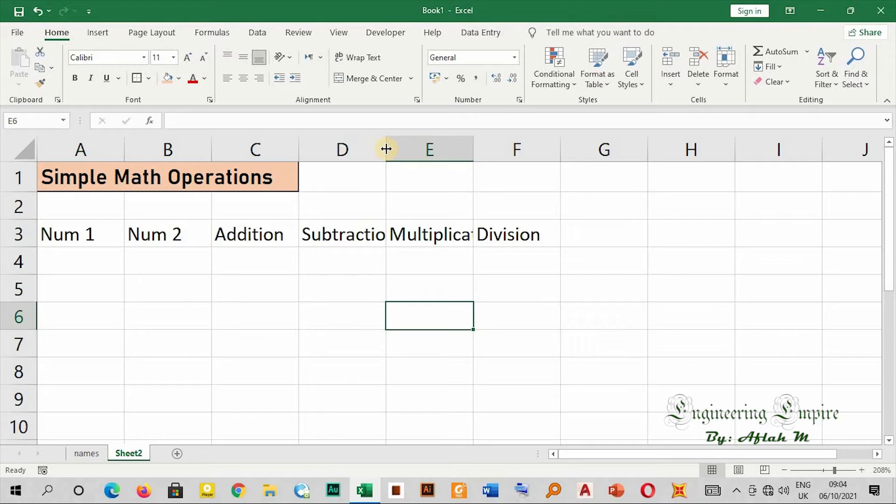
left_click_drag(386, 148, 399, 149)
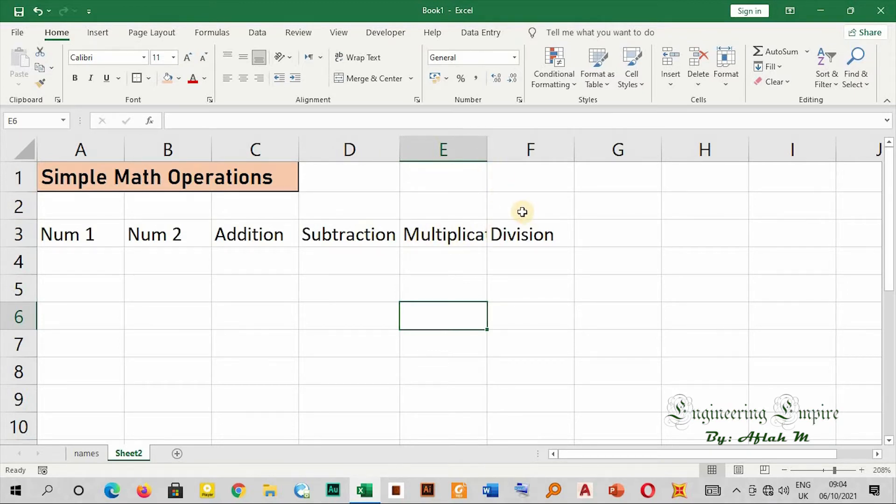
double_click(487, 149)
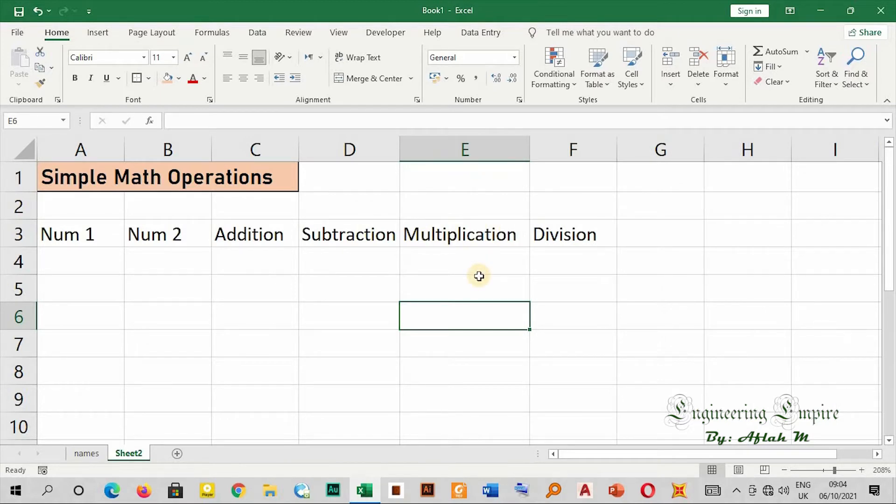
left_click(249, 260)
left_click(346, 261)
left_click(460, 259)
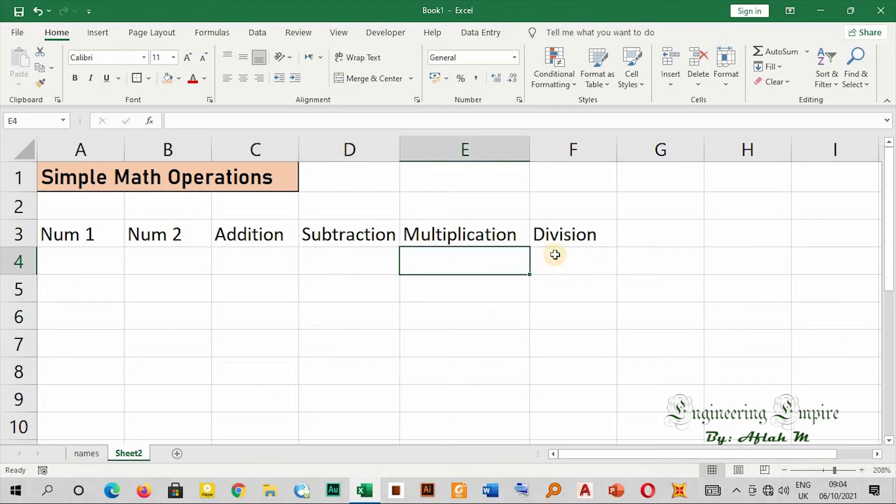
left_click(558, 259)
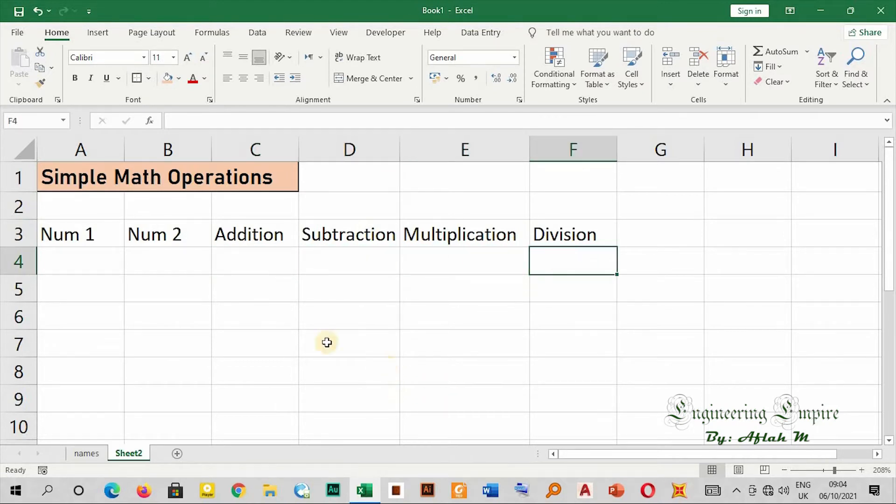
- Enter 4 under Num 1 in cell A4 and 3 under Num 2 in cell B4
left_click(65, 266)
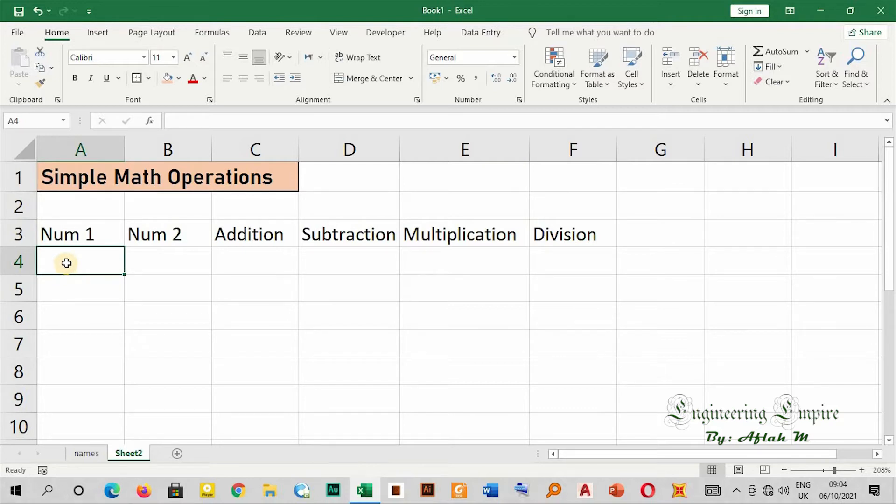
type("4")
left_click(151, 262)
type("3")
left_click(164, 295)
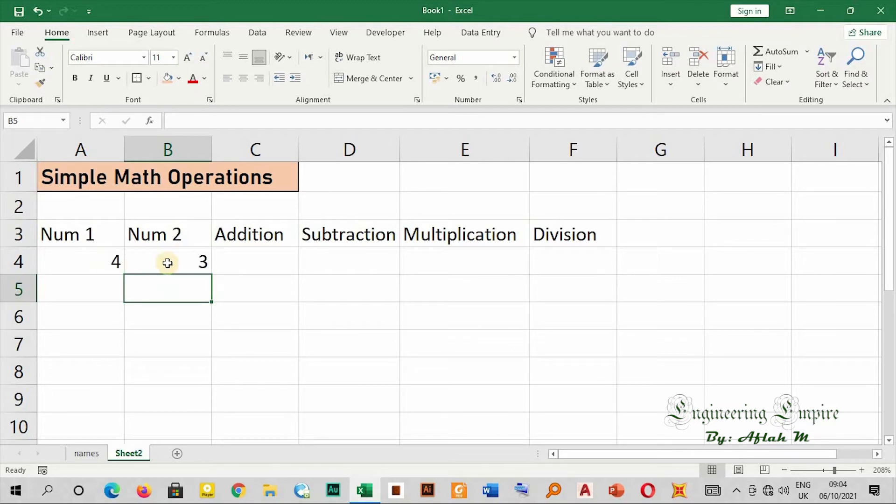
- Centre the contents of the range A3:G8 horizontally
left_click(97, 261)
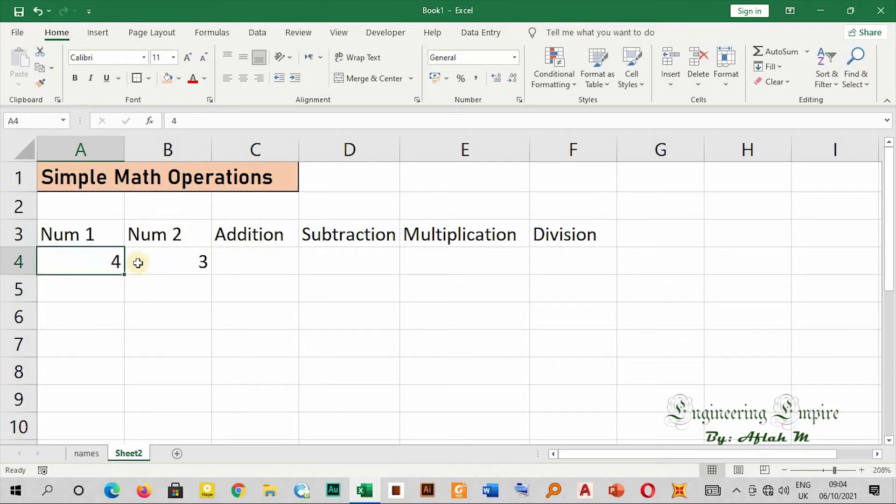
left_click_drag(86, 262, 129, 261)
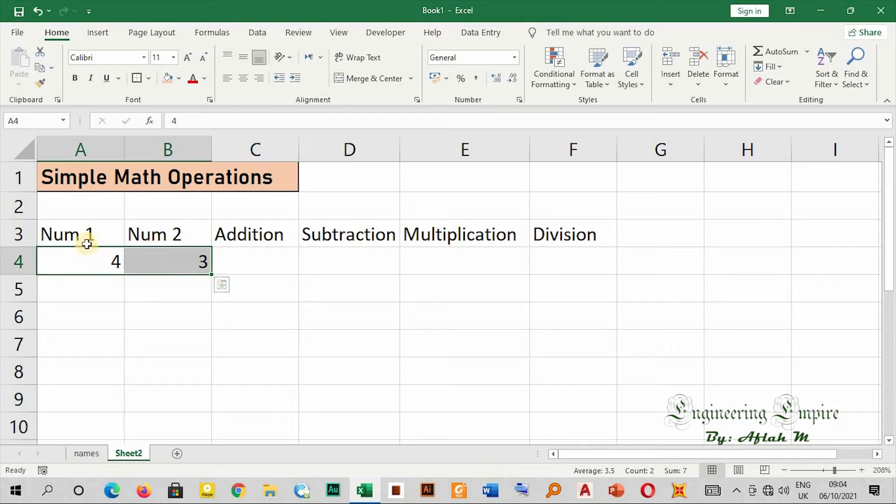
left_click_drag(69, 230, 650, 364)
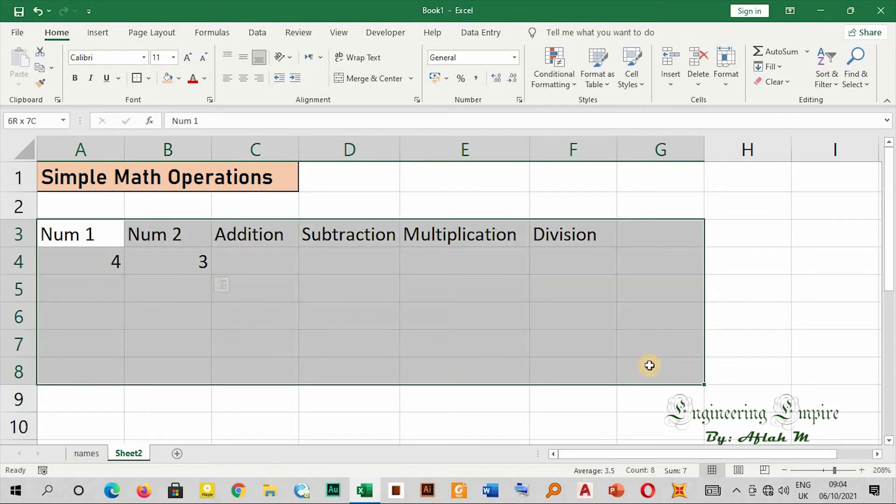
left_click(237, 78)
left_click(187, 260)
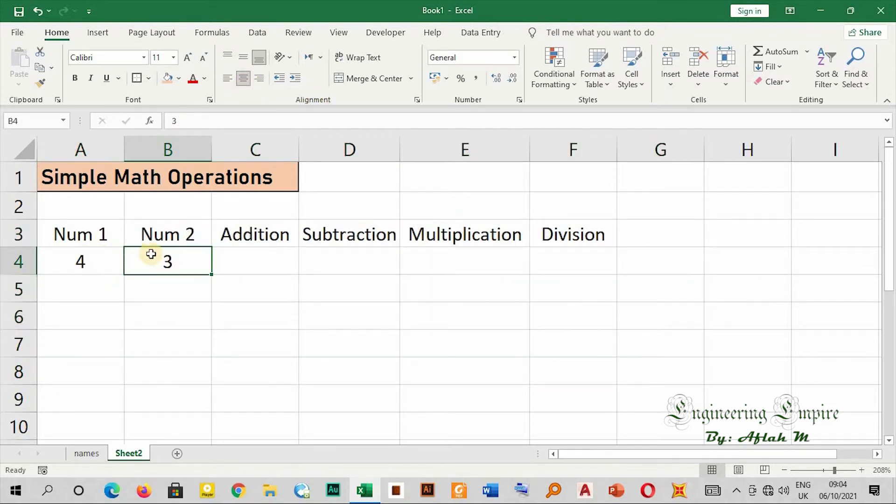
left_click(301, 331)
left_click(80, 268)
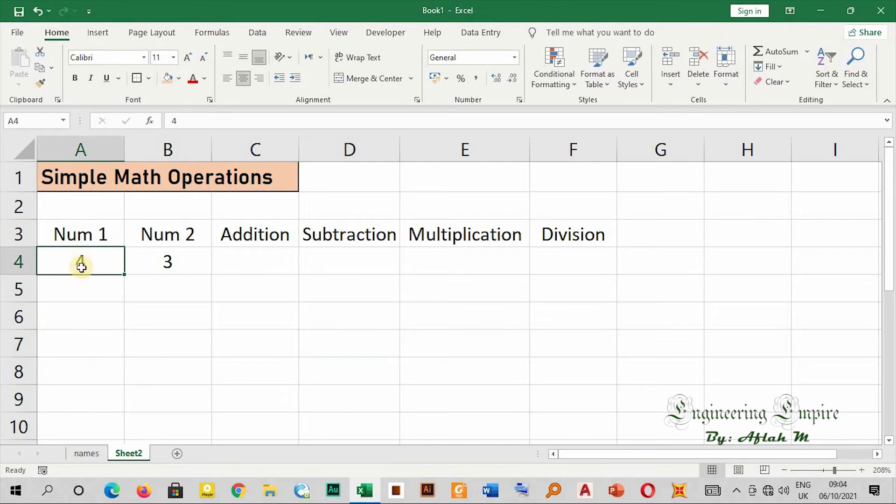
left_click(168, 236)
left_click(174, 264)
left_click(168, 233)
left_click(167, 260)
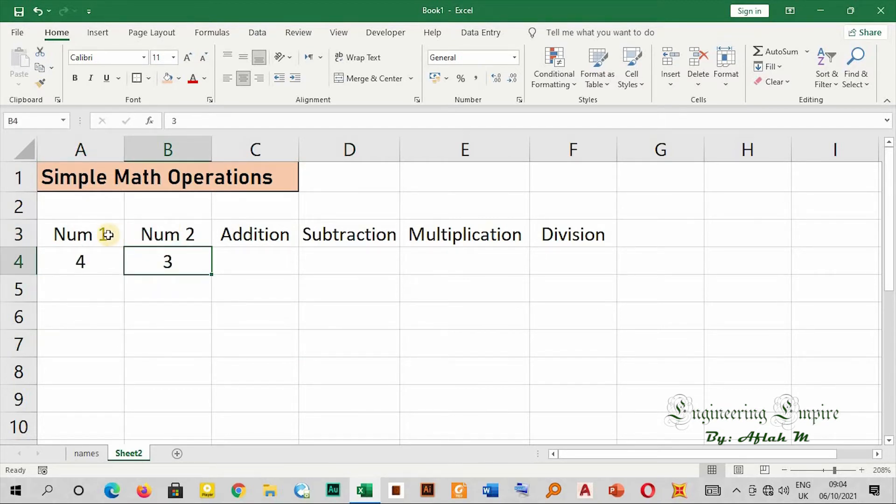
left_click(103, 238)
left_click(94, 258)
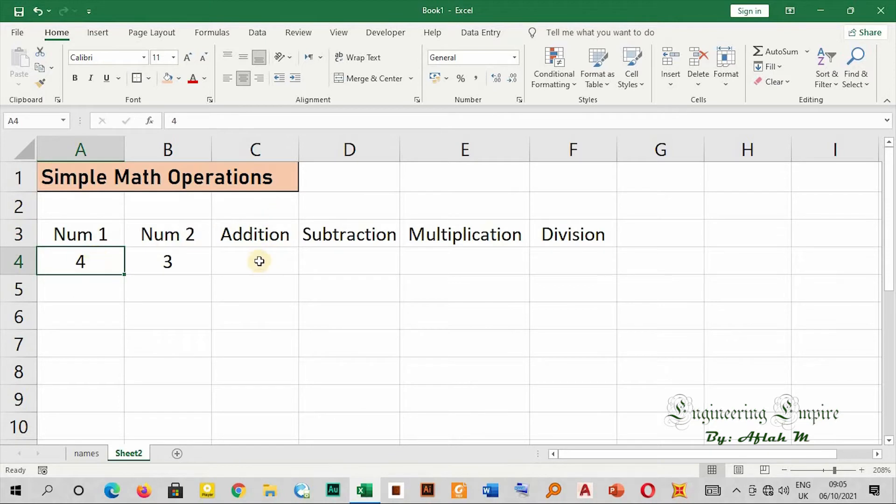
- Enter the formula =A4+B4 in cell C4 under Addition to add the two numbers
left_click(245, 262)
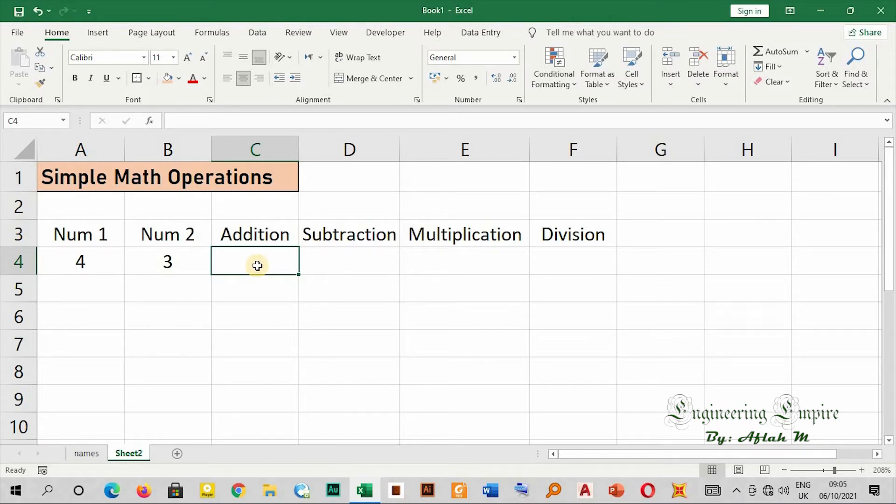
type("=")
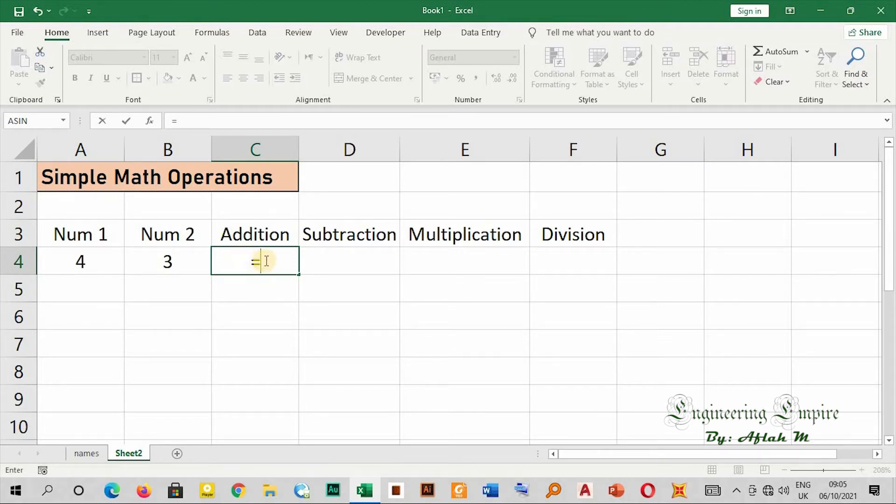
left_click(84, 261)
type("+")
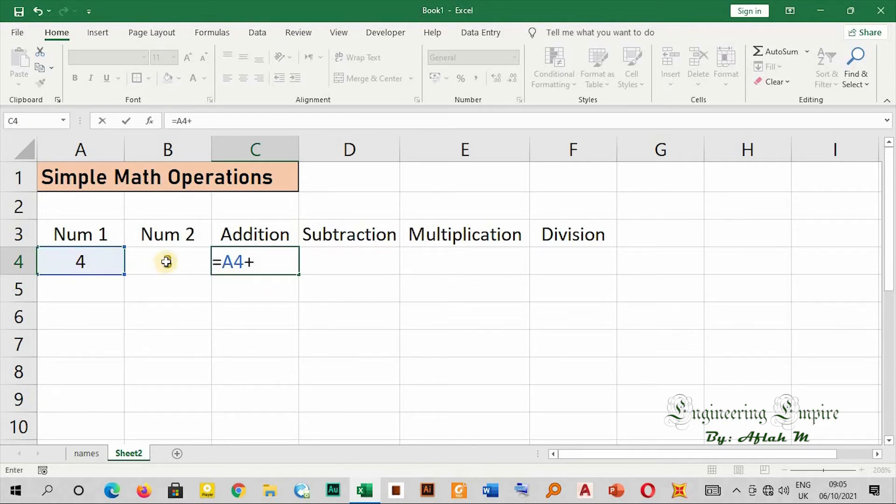
left_click(167, 261)
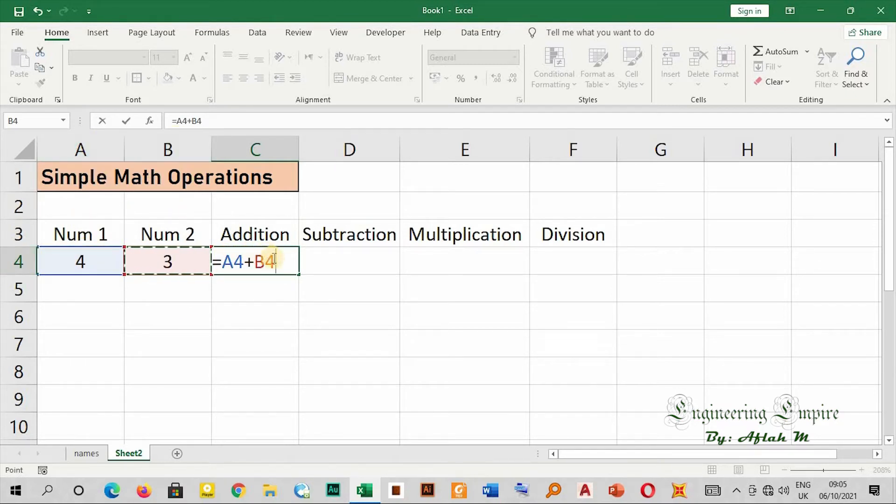
left_click_drag(275, 262, 94, 259)
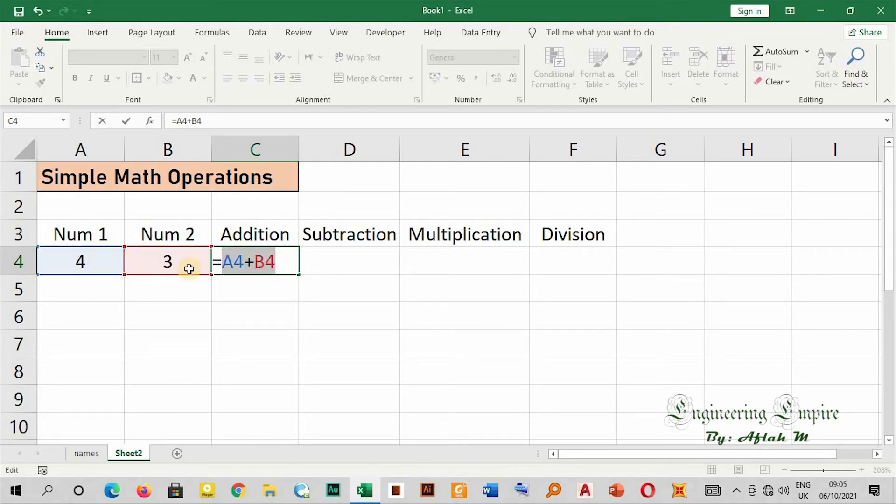
key("Return")
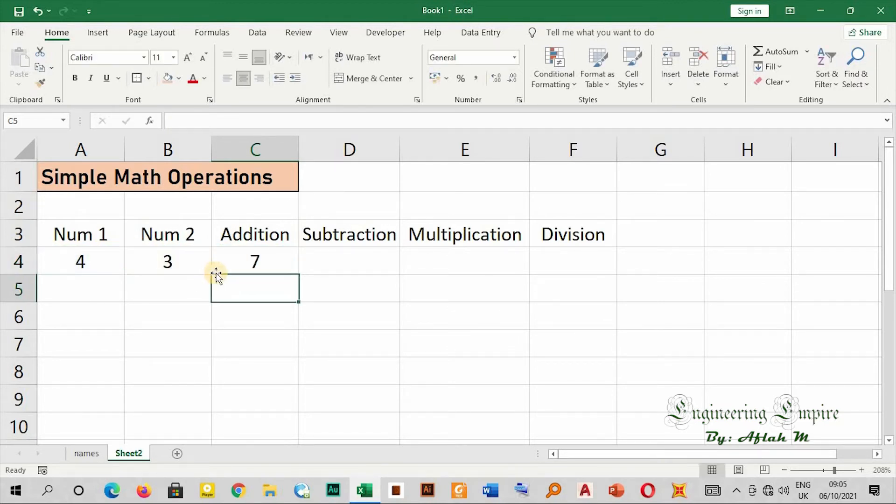
left_click(266, 260)
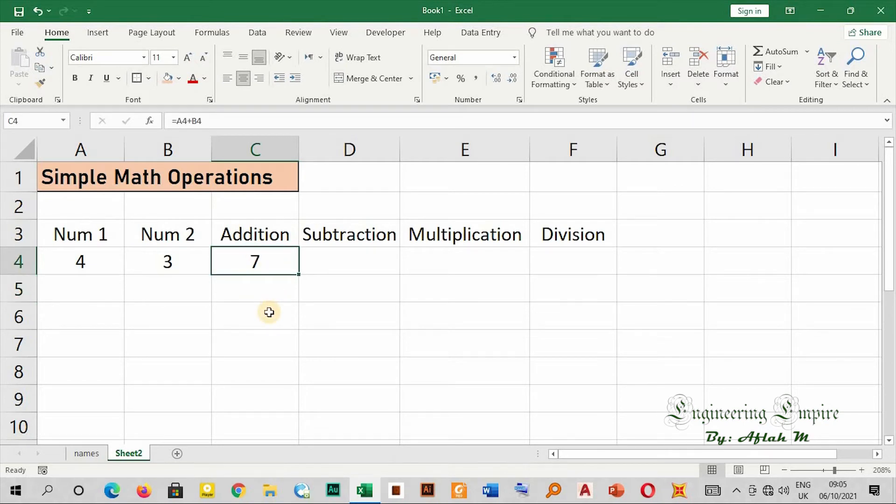
left_click(76, 261)
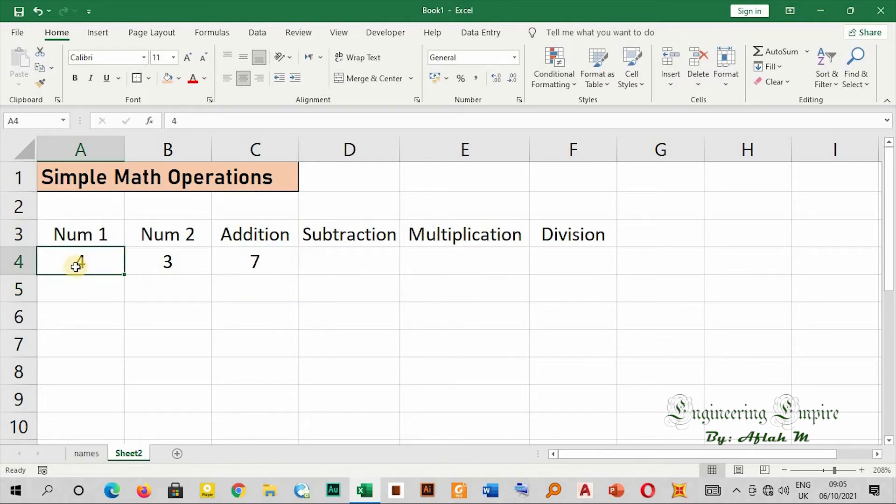
- Change Num 1 in cell A4 to 5 and Num 2 in cell B4 to 7, checking the Addition cell
type("5")
key("Return")
left_click(238, 267)
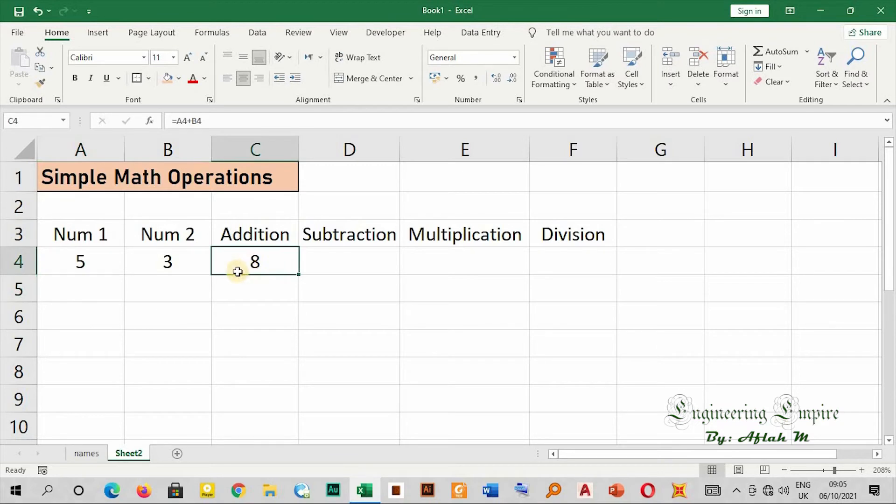
left_click(166, 262)
type("7")
key("Return")
left_click(256, 263)
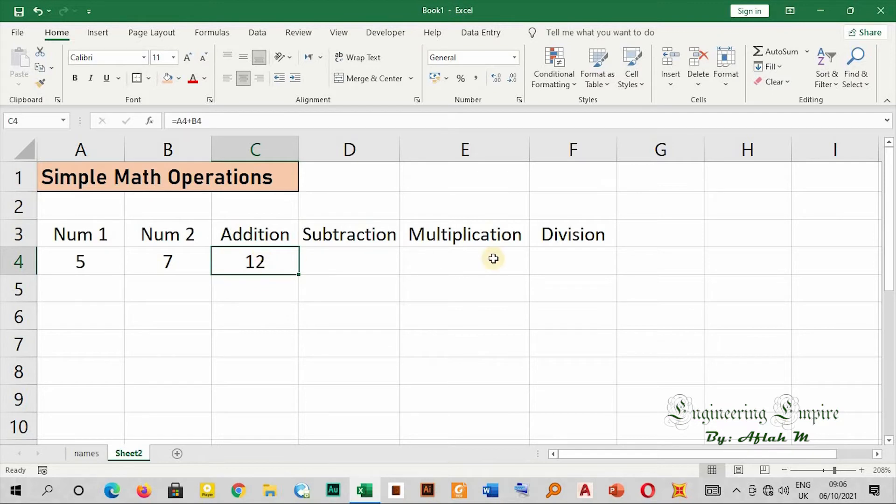
left_click(572, 260)
left_click(301, 263)
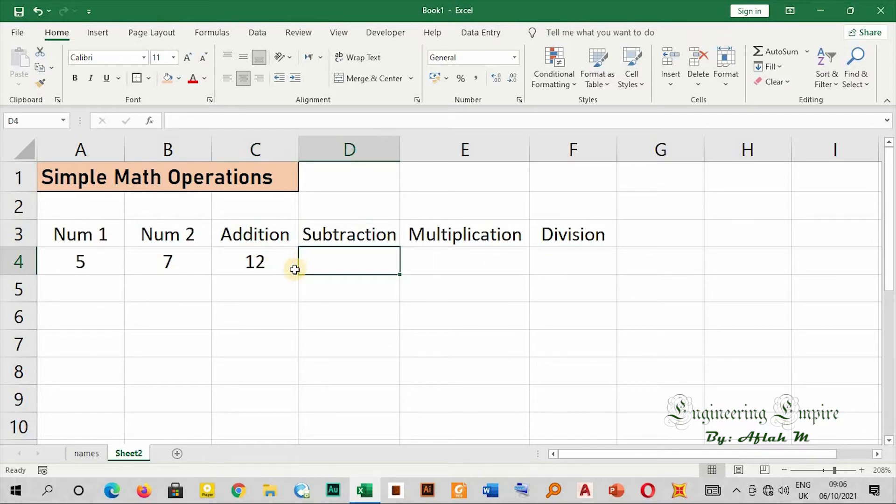
left_click(107, 258)
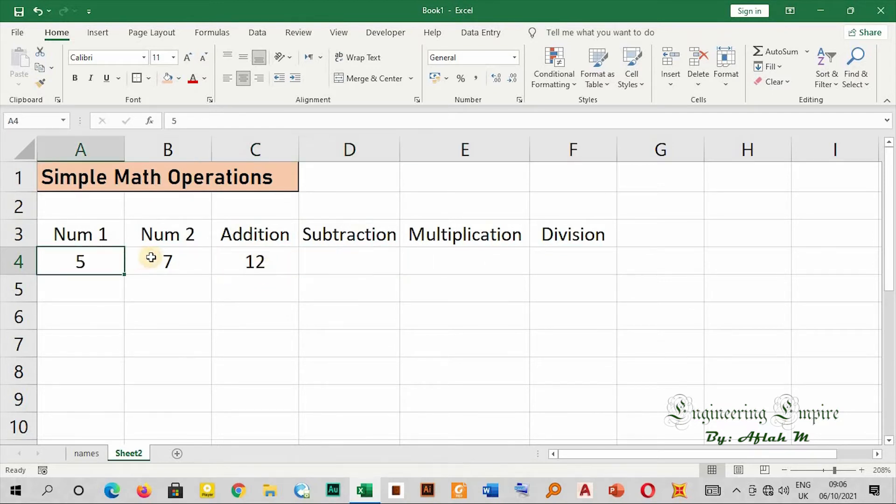
left_click(150, 257)
left_click(87, 261)
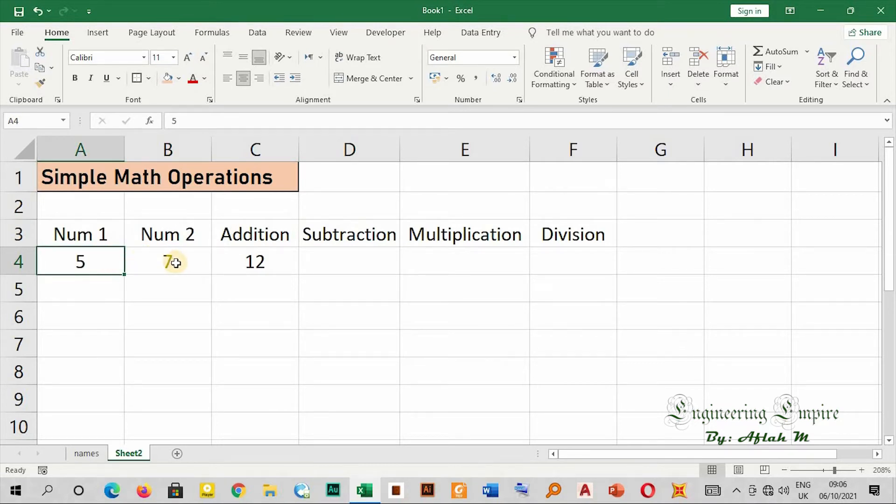
- Fill the input cells A4:B4 under Num 1 and Num 2 with a light green theme colour
left_click_drag(186, 260, 100, 264)
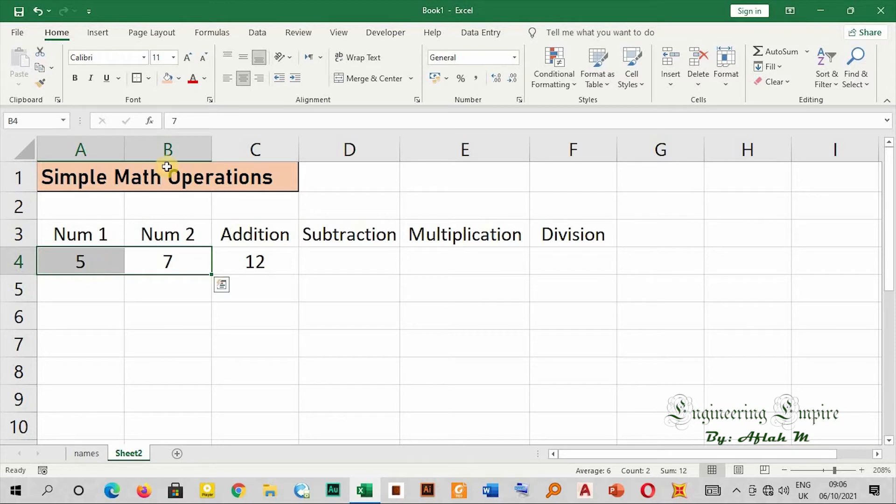
left_click(178, 78)
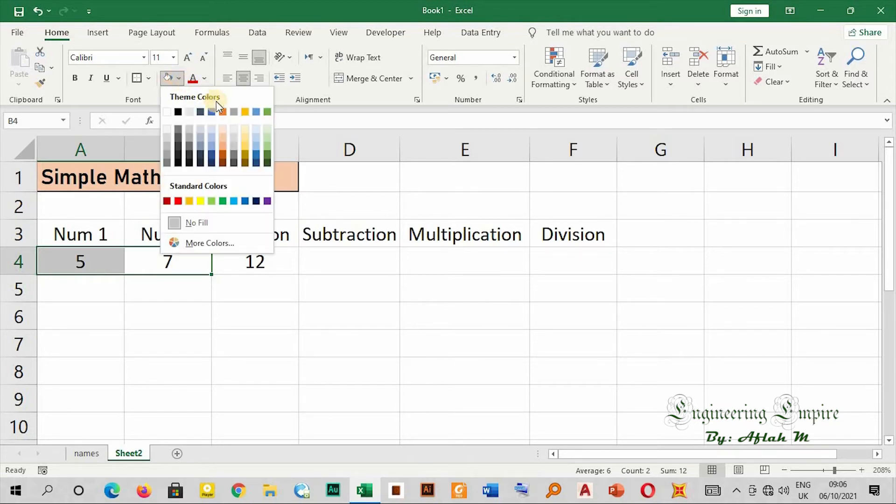
left_click(269, 143)
left_click(200, 315)
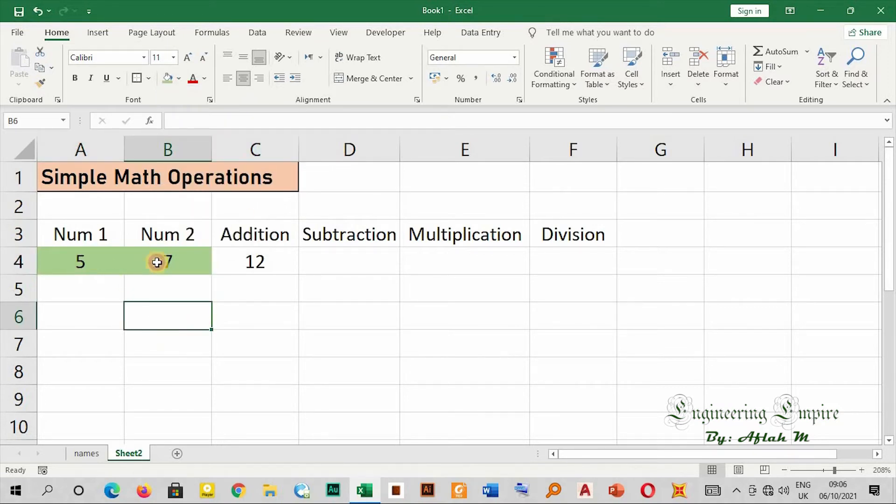
- Apply All Borders to the input cells A4:B4
left_click_drag(80, 261, 168, 262)
left_click(148, 78)
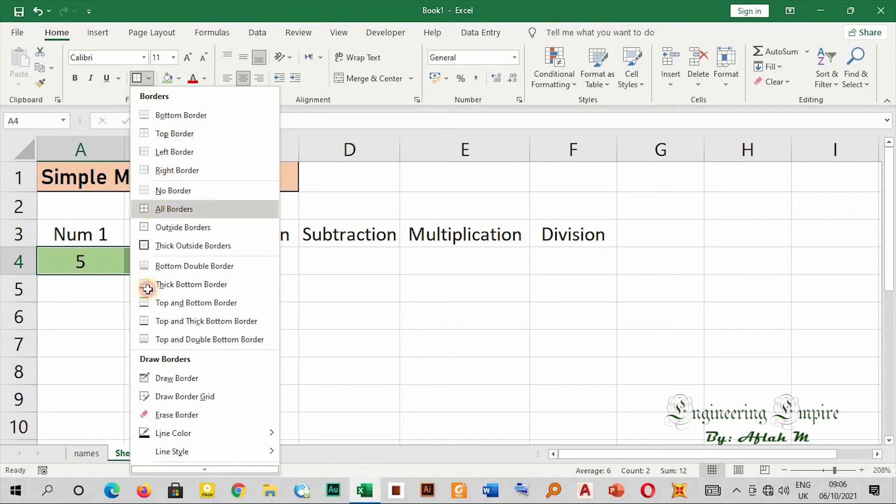
left_click(170, 210)
left_click(157, 344)
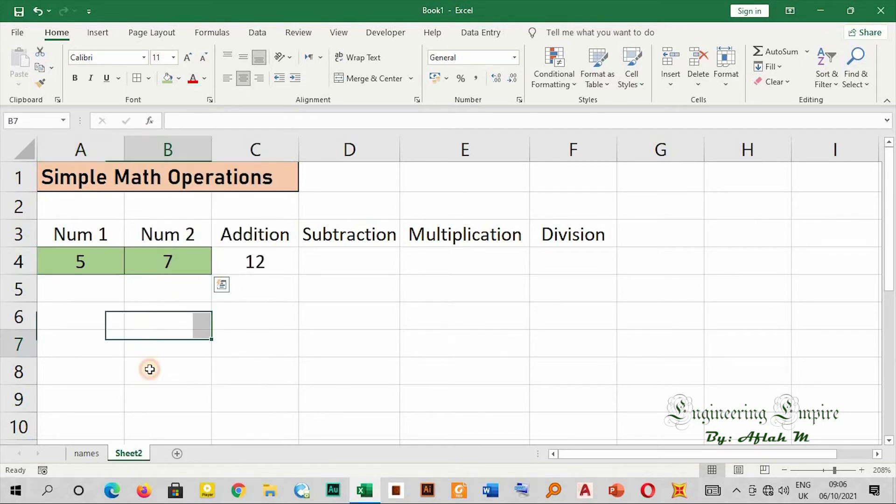
- Fill the result cells C4:F4 with Blue, Accent 1, Lighter 40% and put borders around each of them
left_click(88, 262)
left_click(160, 258)
left_click_drag(245, 259, 551, 266)
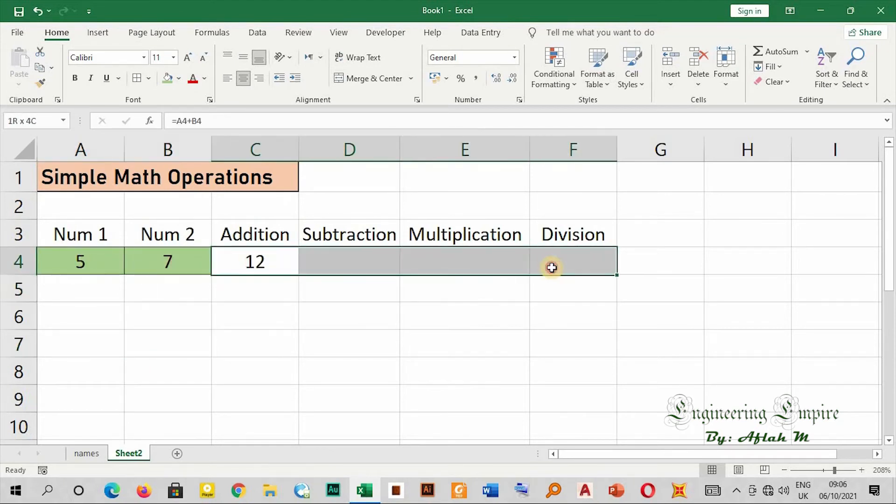
left_click(180, 78)
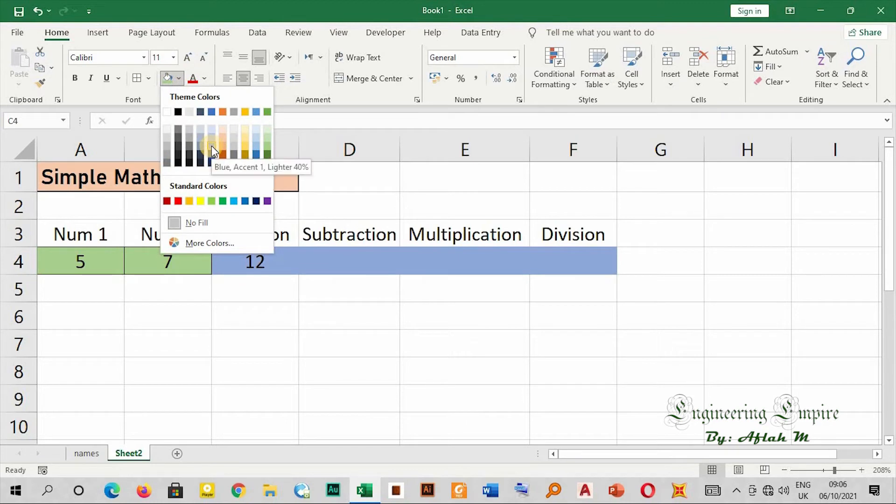
left_click(211, 145)
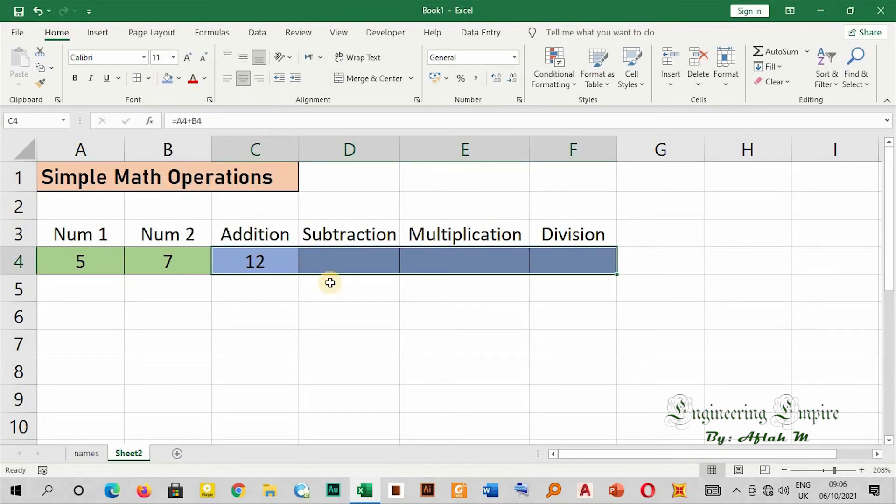
left_click(339, 310)
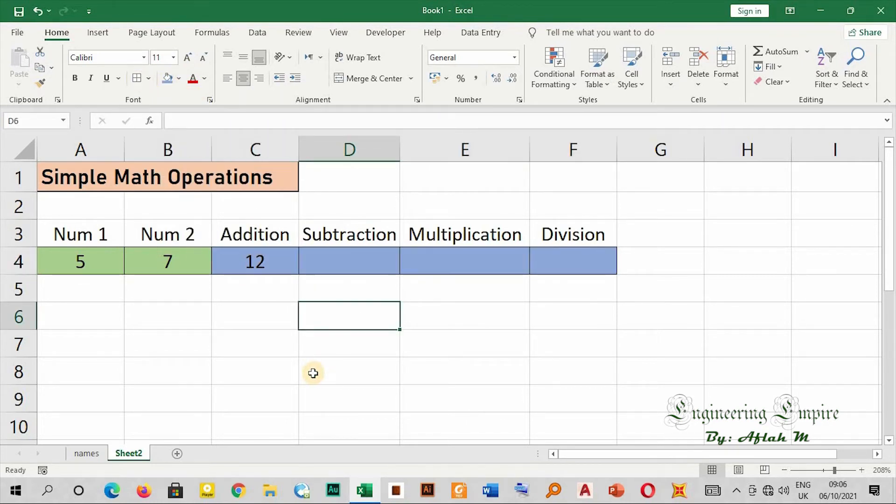
- Copy the green bordered formatting of cell A4 to cell F1 with Format Painter to start a colour legend
left_click(561, 173)
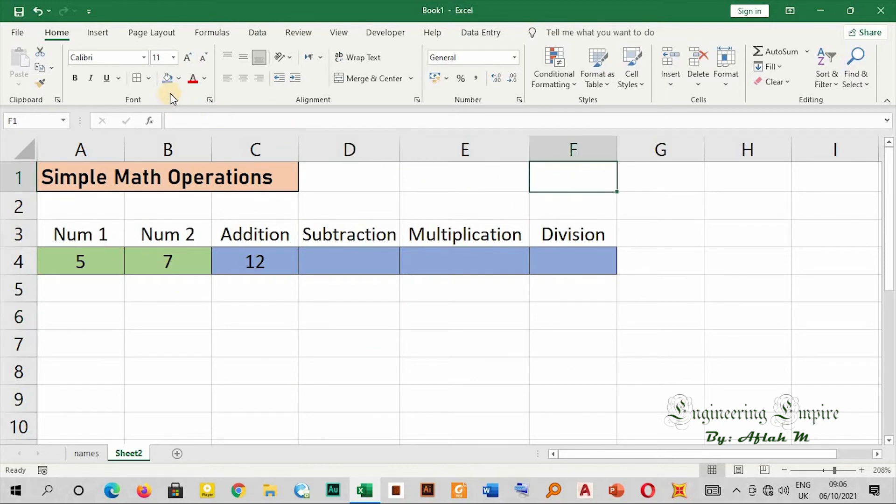
left_click(262, 404)
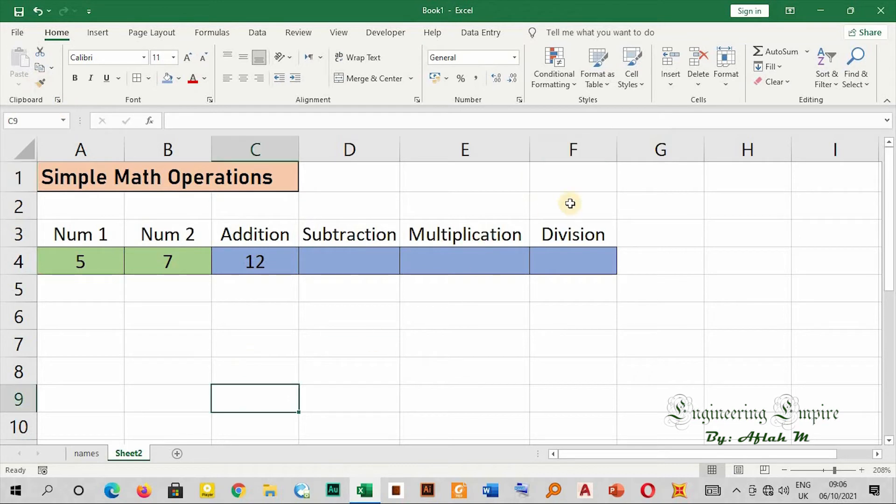
left_click(578, 175)
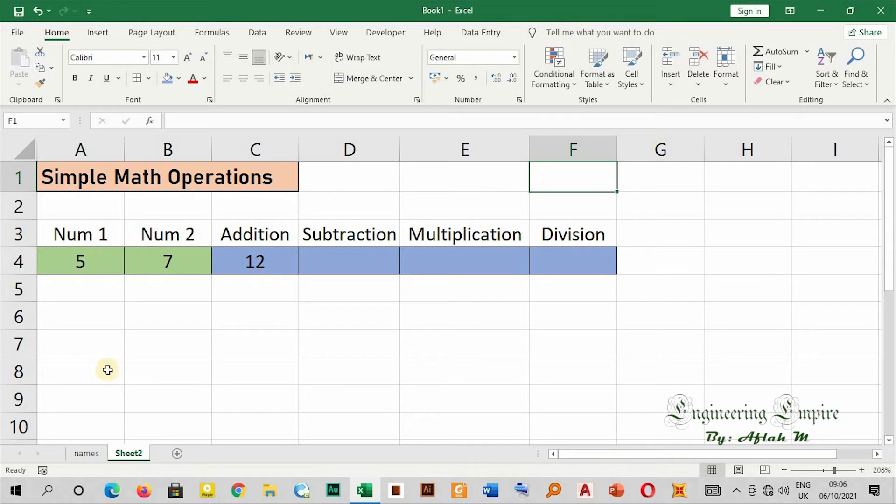
left_click(95, 263)
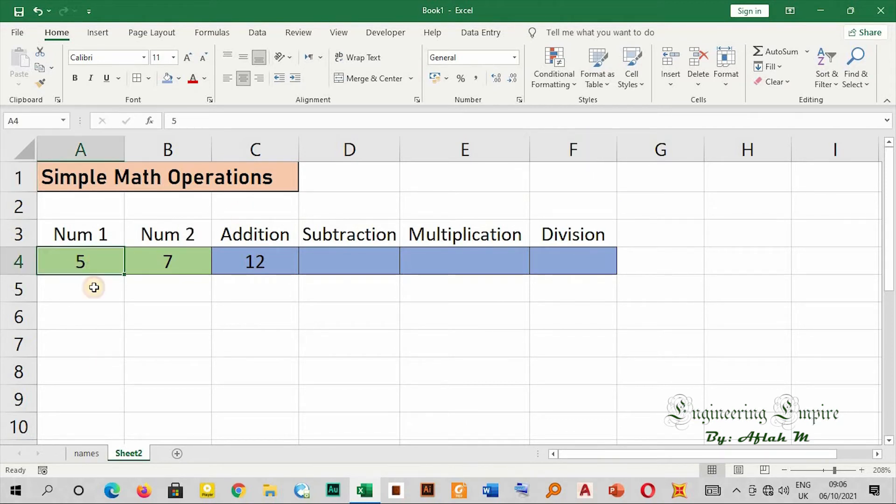
left_click(38, 85)
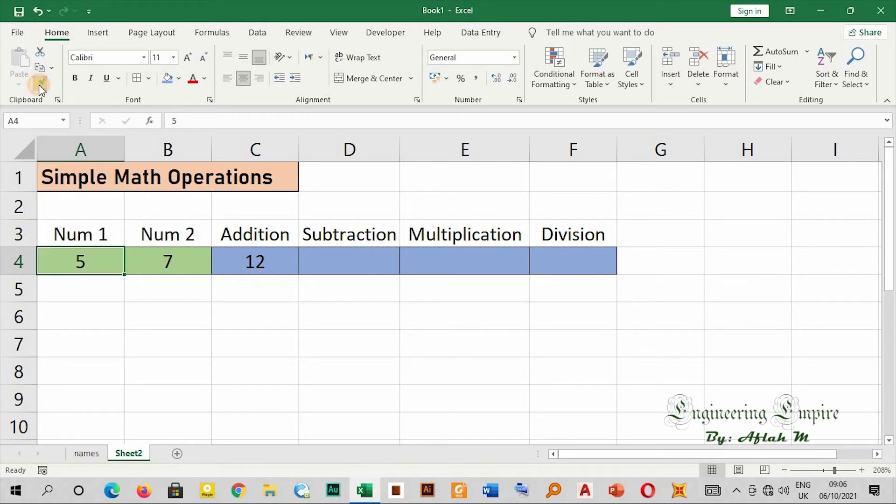
left_click(569, 177)
left_click(623, 229)
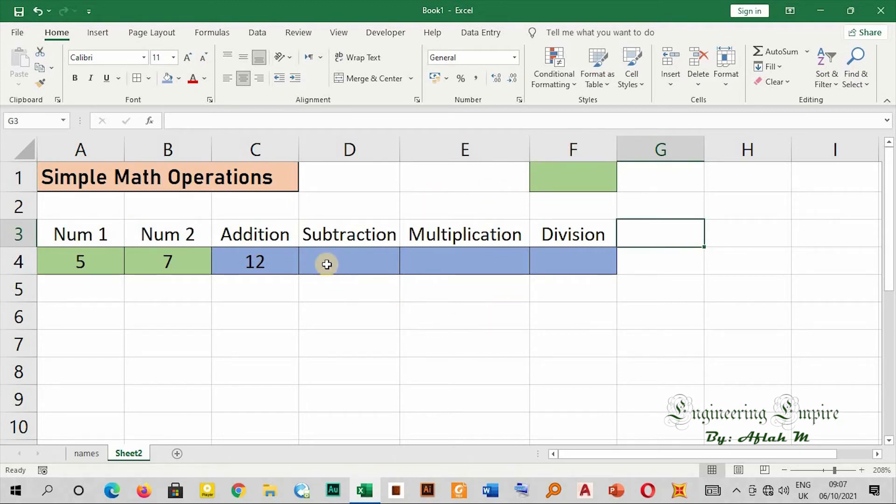
- Copy the blue bordered formatting of cell C4 to cell F2 with Format Painter
left_click(252, 260)
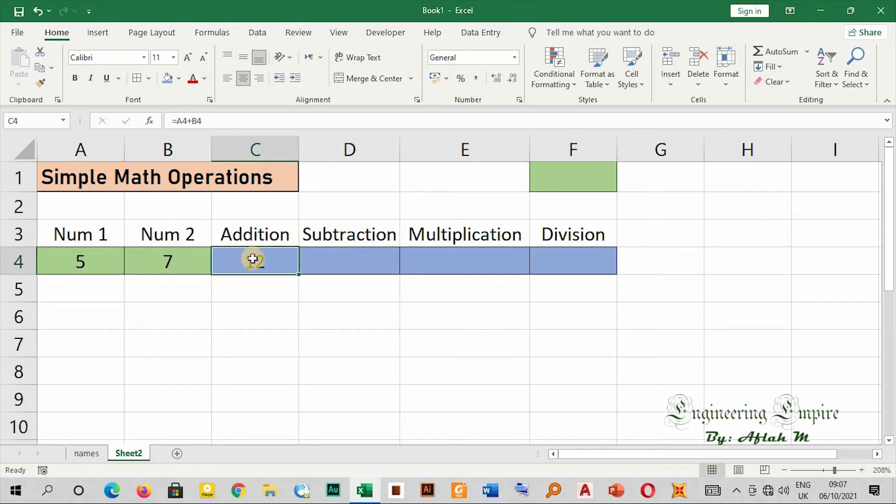
left_click(41, 84)
left_click(574, 204)
left_click(578, 344)
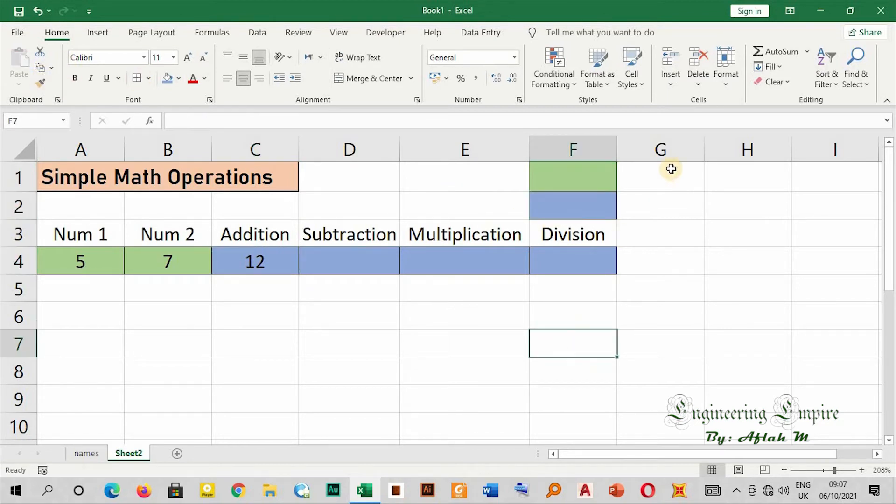
- Enter the legend label "Receiving Number from the User" in cell G1 beside the green cell
left_click(665, 179)
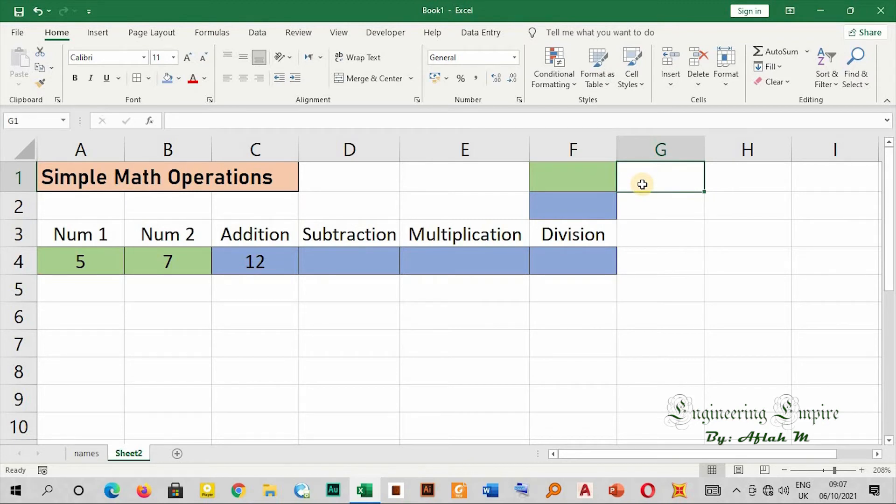
type("Recie")
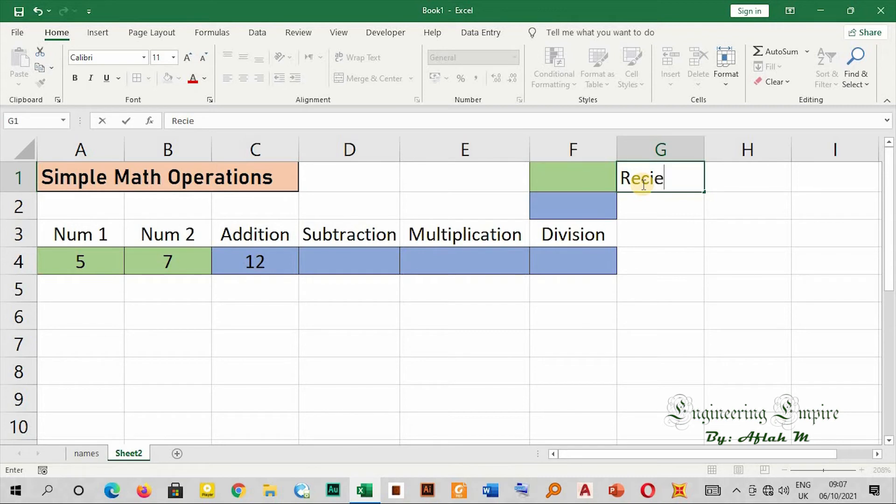
key("BackSpace")
key("BackSpace")
type("eiving ")
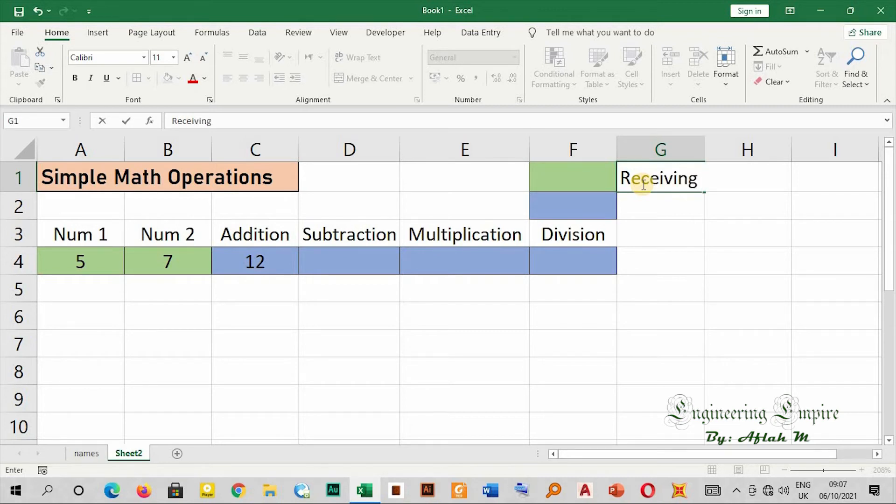
type("Number")
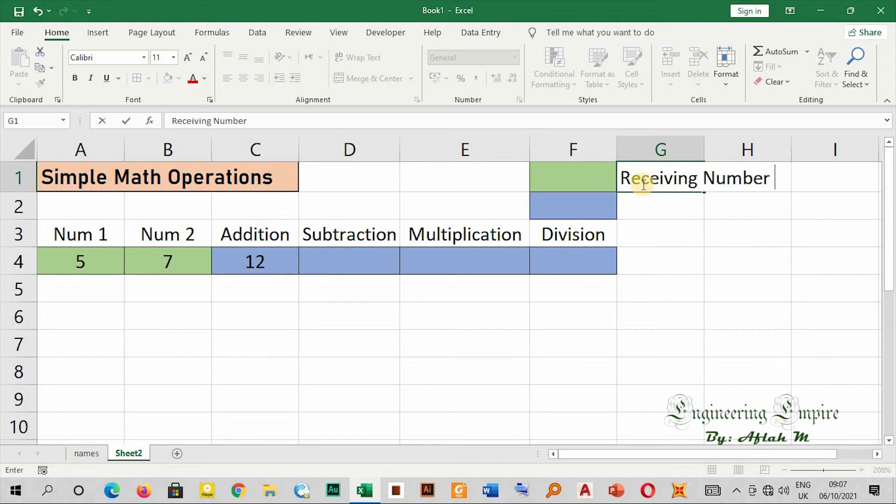
type("om the User")
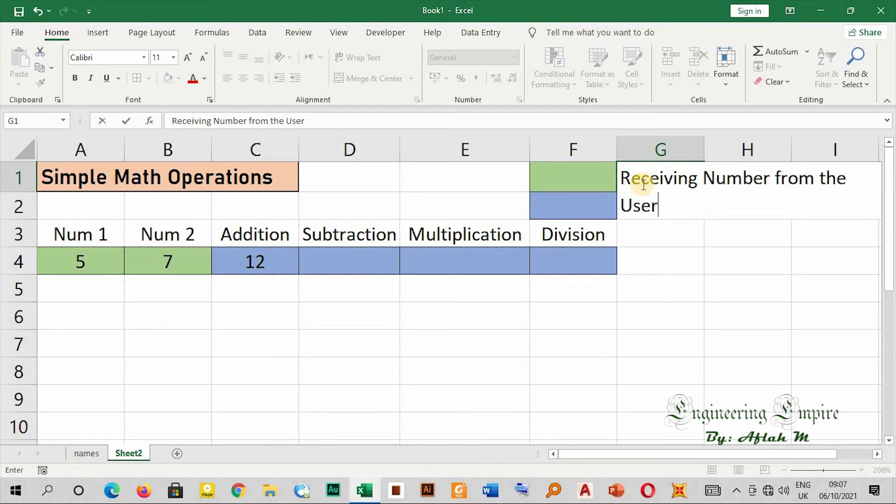
key("Return")
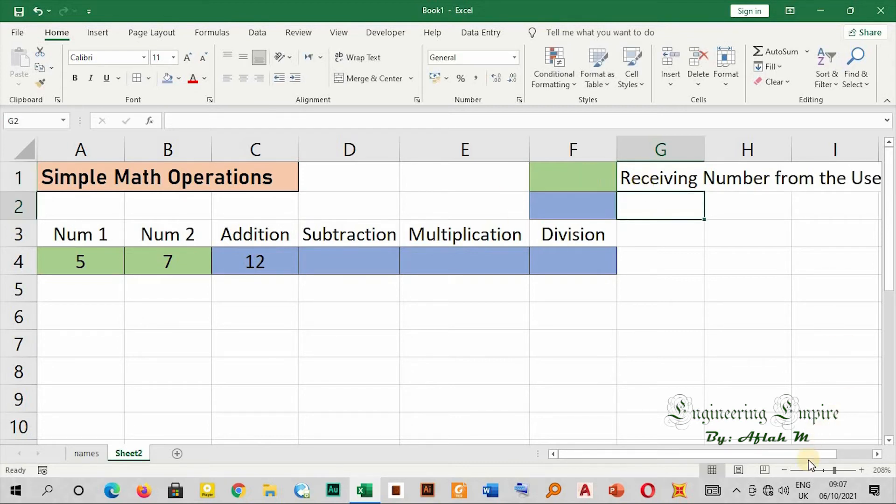
- Enter the legend label "Results" in cell G2 beside the blue cell
left_click(786, 471)
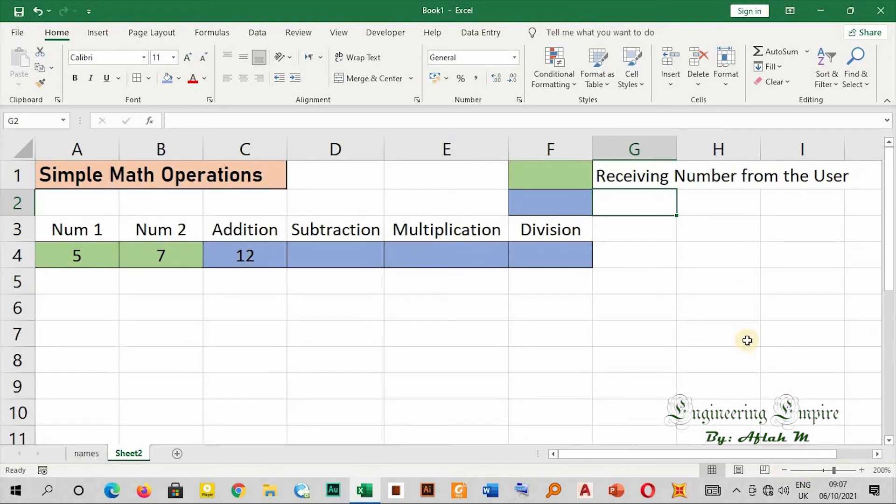
key("Down")
key("Down")
key("Up")
key("Up")
type("Res")
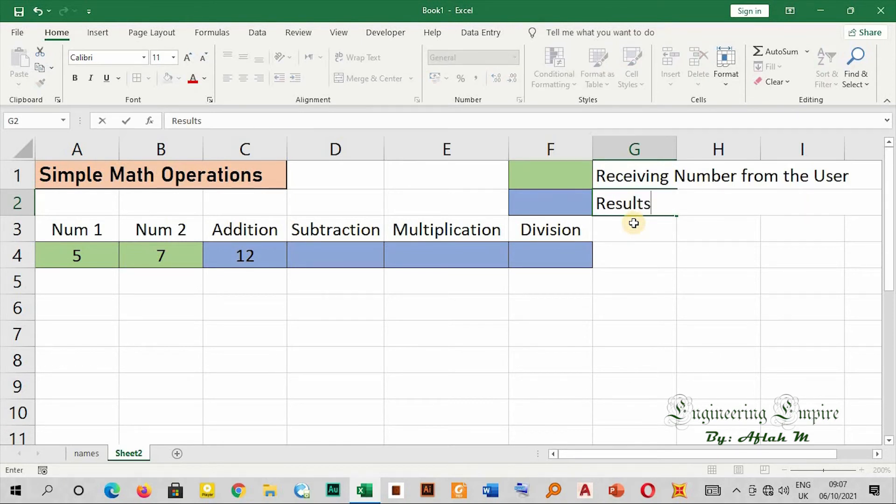
key("Return")
left_click_drag(242, 259, 264, 255)
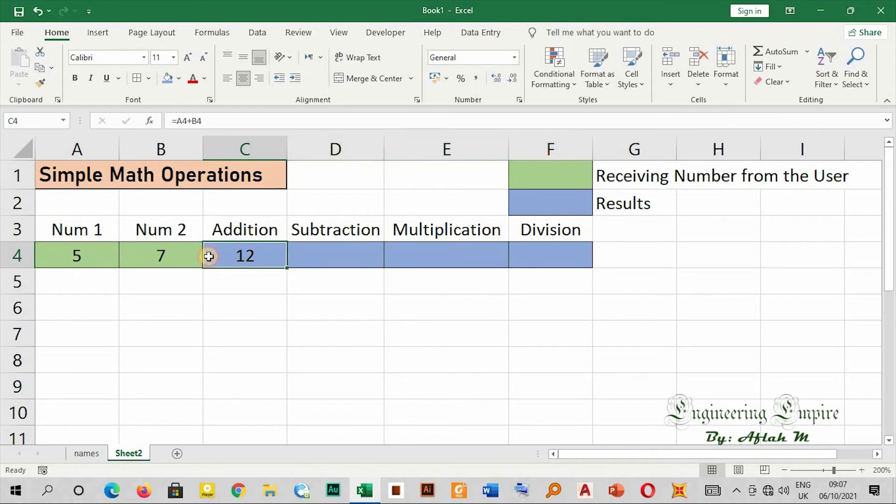
left_click_drag(79, 254, 143, 253)
left_click(144, 253)
left_click(176, 310)
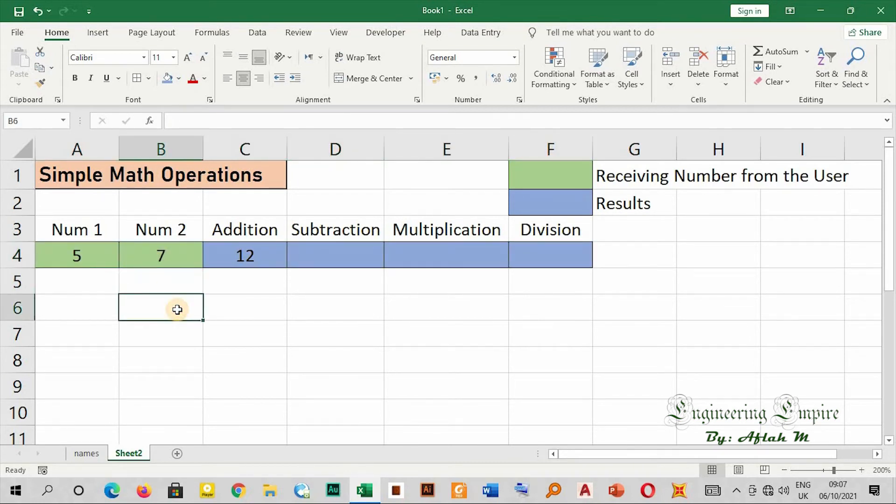
left_click(544, 181)
left_click(547, 203)
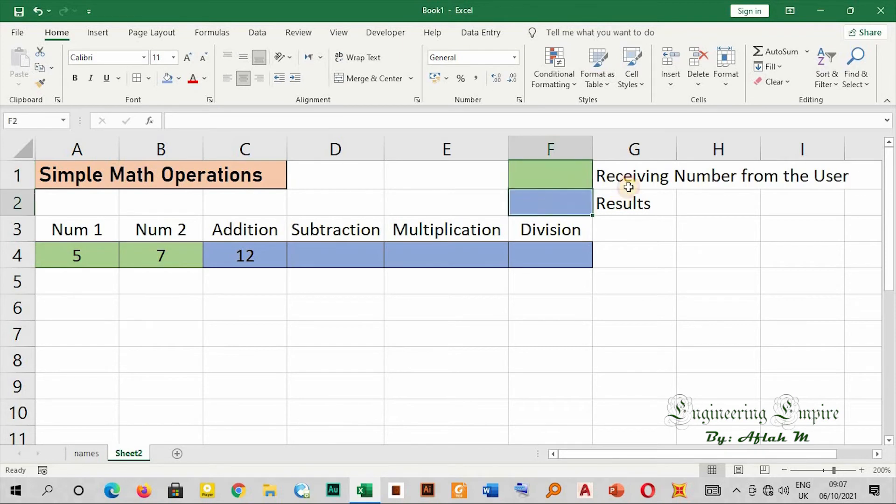
- Enter the formula =A4-B4 in cell D4 to subtract Num 2 from Num 1
left_click(335, 259)
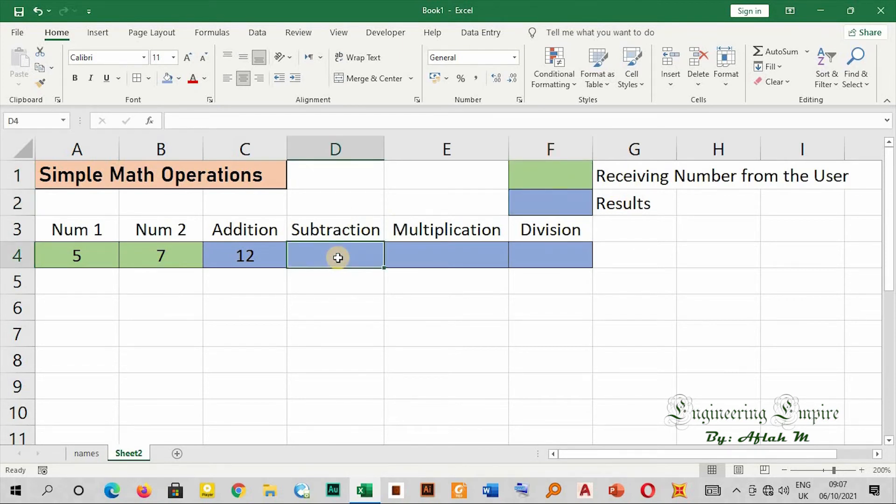
type("=")
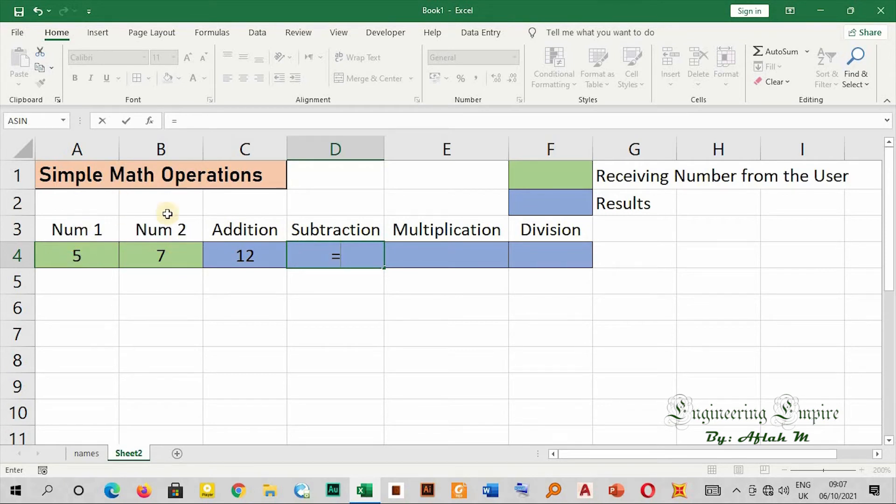
left_click(92, 255)
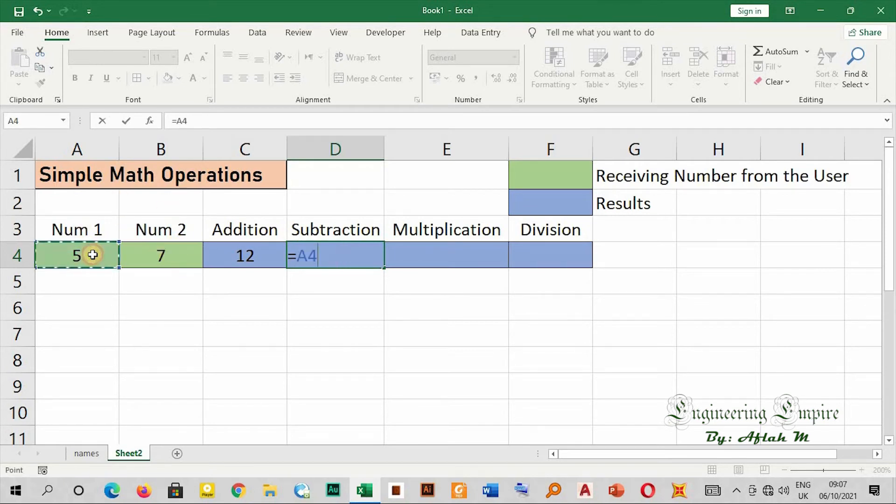
type("-")
left_click(160, 255)
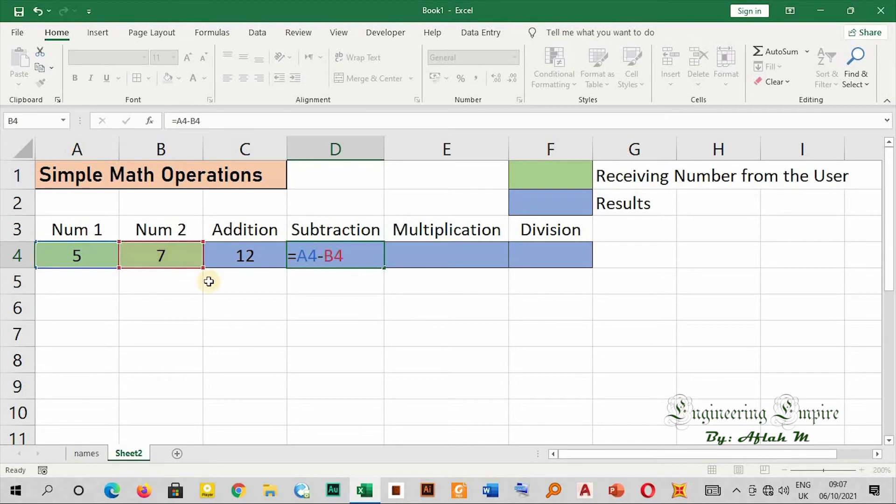
key("Return")
left_click(344, 253)
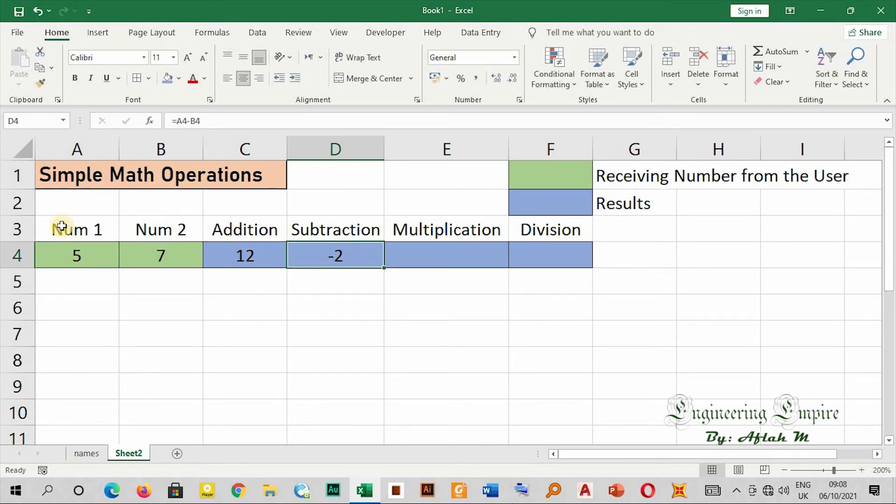
- Enter the formula =A4*B4 in cell E4 to multiply Num 1 by Num 2
left_click(429, 256)
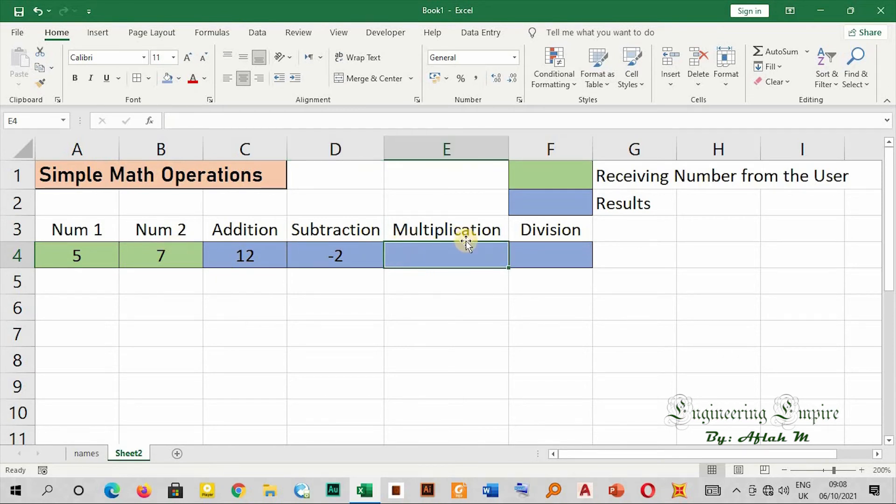
type("=")
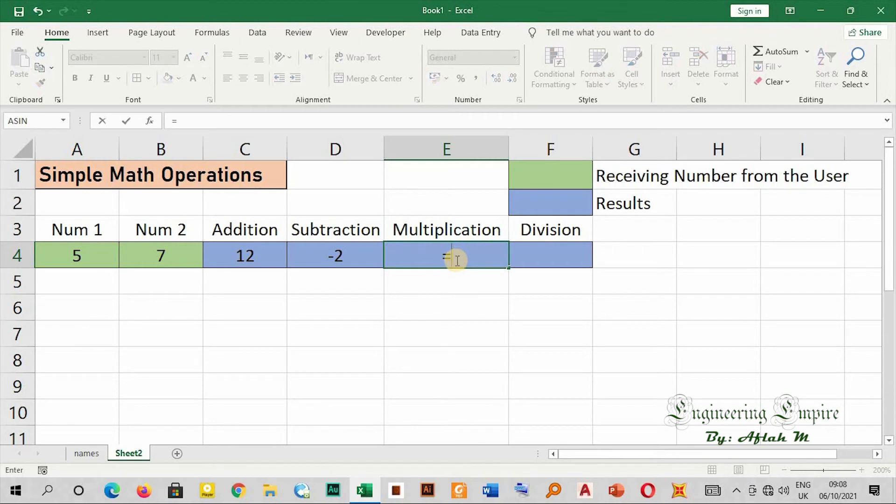
left_click(89, 255)
type("*")
left_click(168, 254)
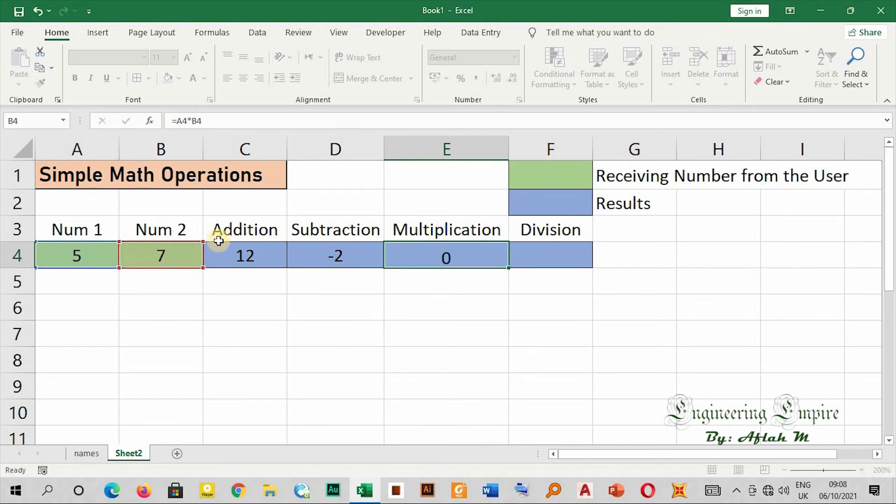
key("Return")
left_click(428, 253)
- Change Num 1 in cell A4 to 10 and check the addition and subtraction cells
left_click(73, 256)
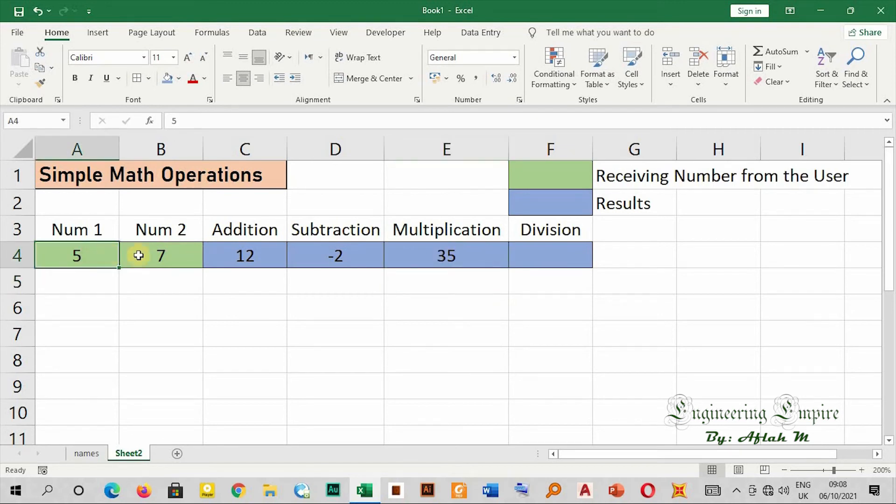
left_click(168, 253)
left_click(88, 251)
type("10")
key("Return")
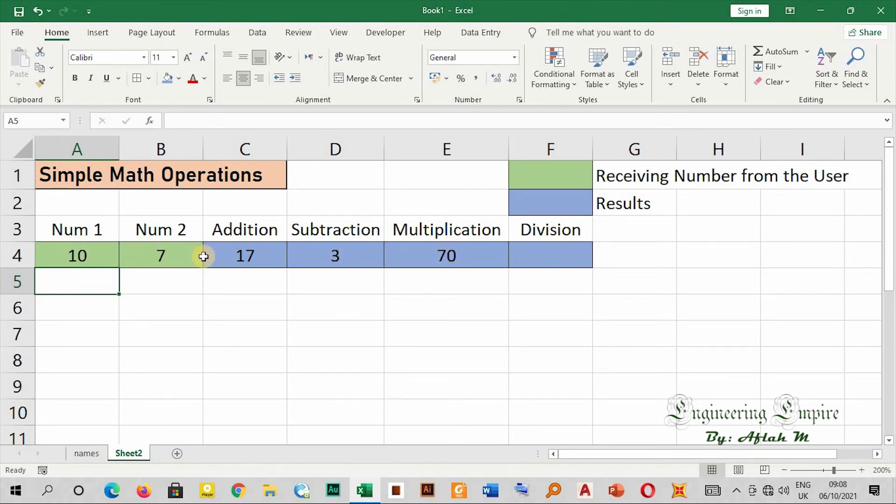
left_click(347, 257)
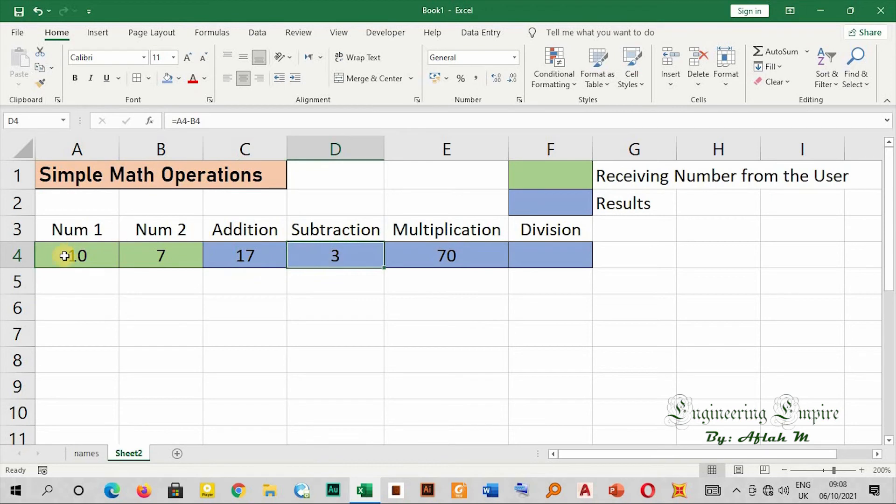
left_click(243, 255)
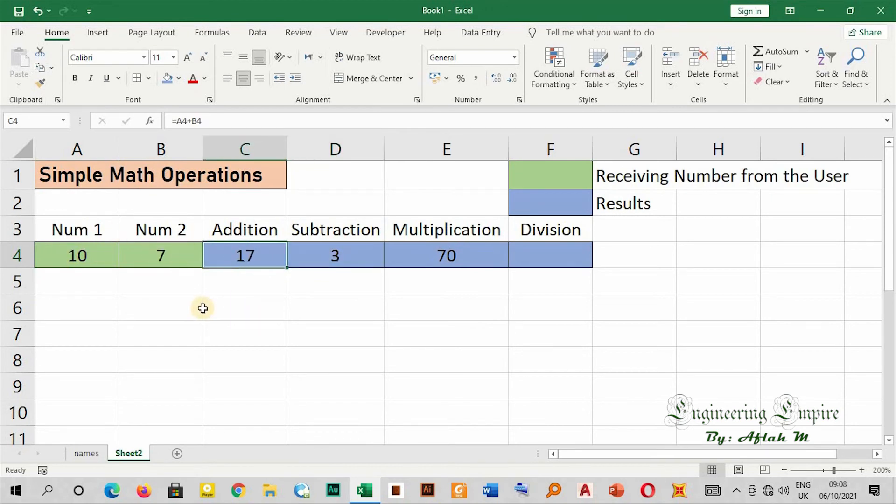
- Enter the formula =A4/B4 in cell F4 to divide Num 1 by Num 2
left_click(560, 257)
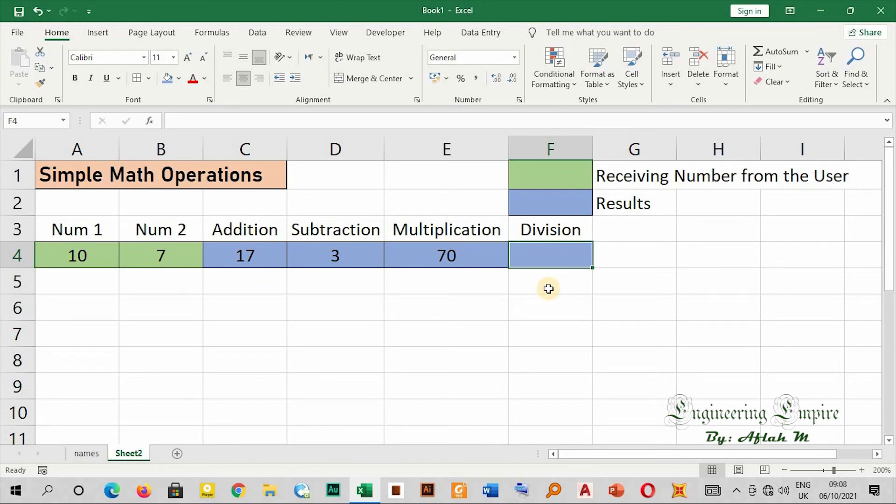
type("=")
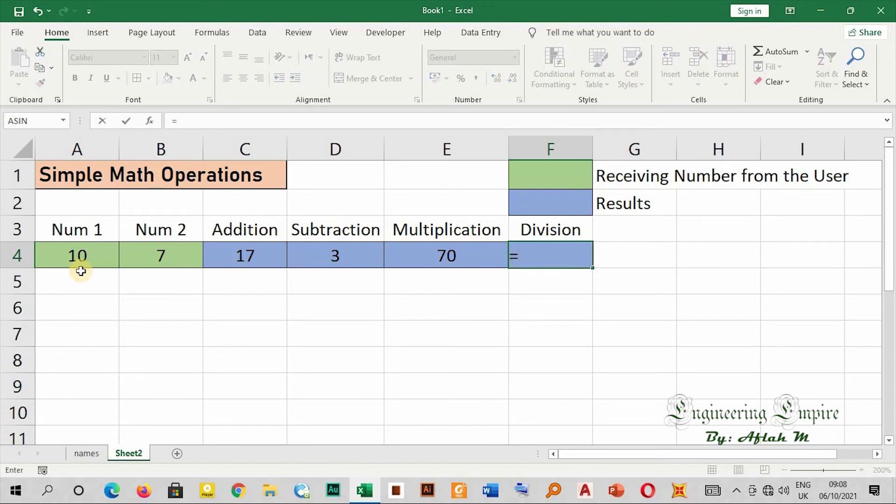
left_click(86, 258)
type("/")
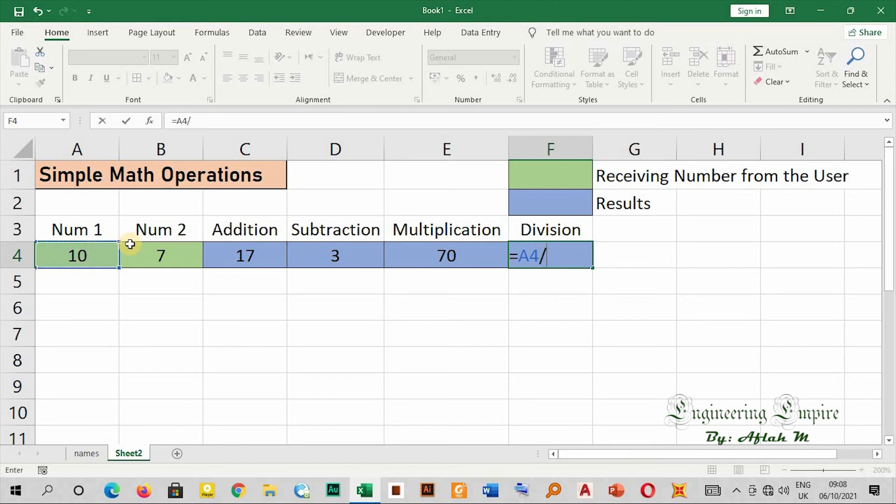
left_click(178, 254)
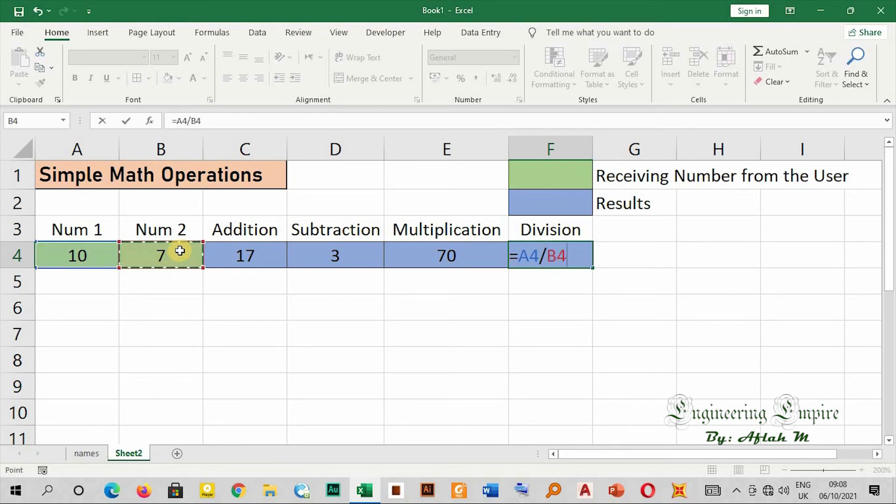
key("Return")
left_click(550, 261)
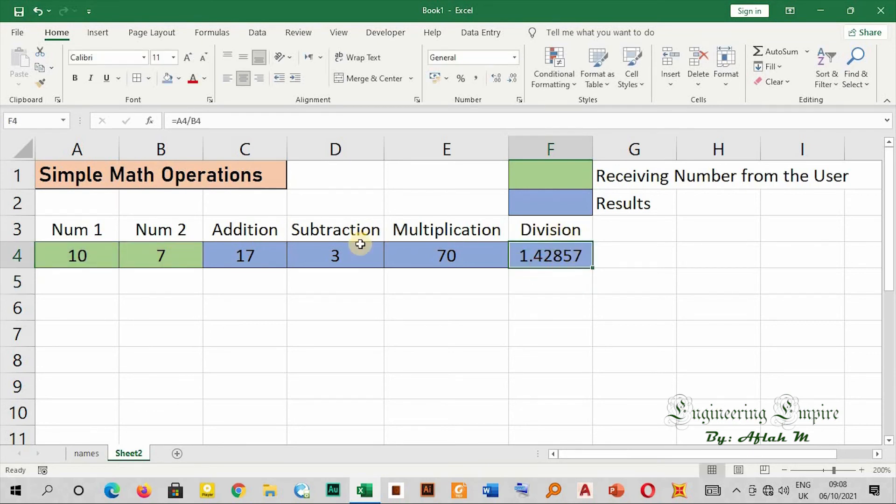
- Change Num 2 in cell B4 to 5 and check the division and multiplication cells
left_click(157, 256)
type("5")
key("Return")
left_click(80, 256)
left_click(196, 255)
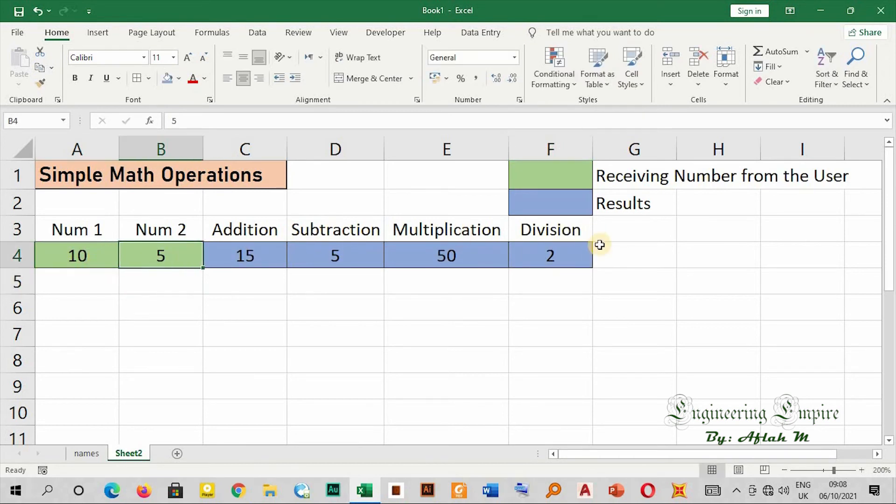
left_click(564, 254)
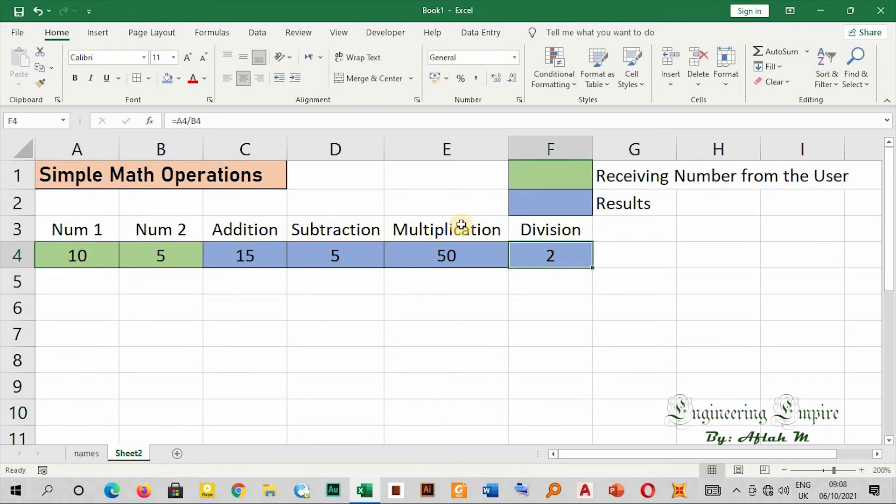
left_click(428, 257)
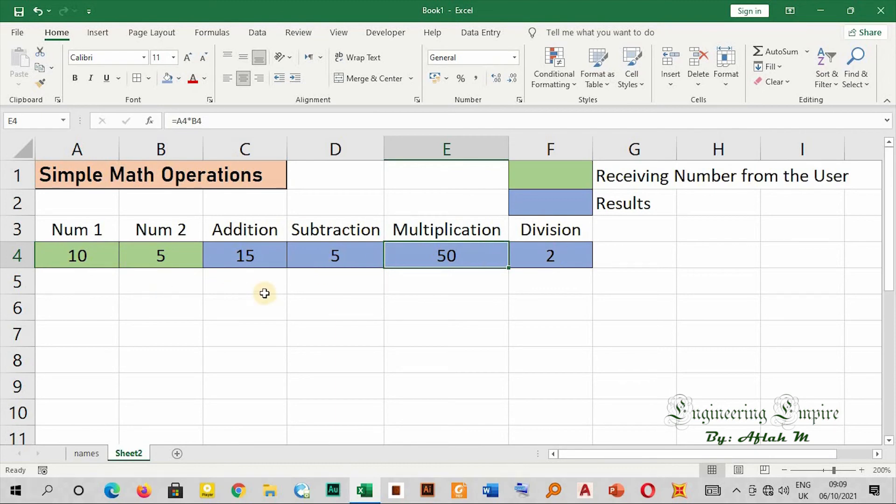
- Copy the numbers, formulas and formatting of A4:F4 down through row 8 and check the filled cells
scroll(260, 268, "down", 1)
scroll(260, 233, "up", 1)
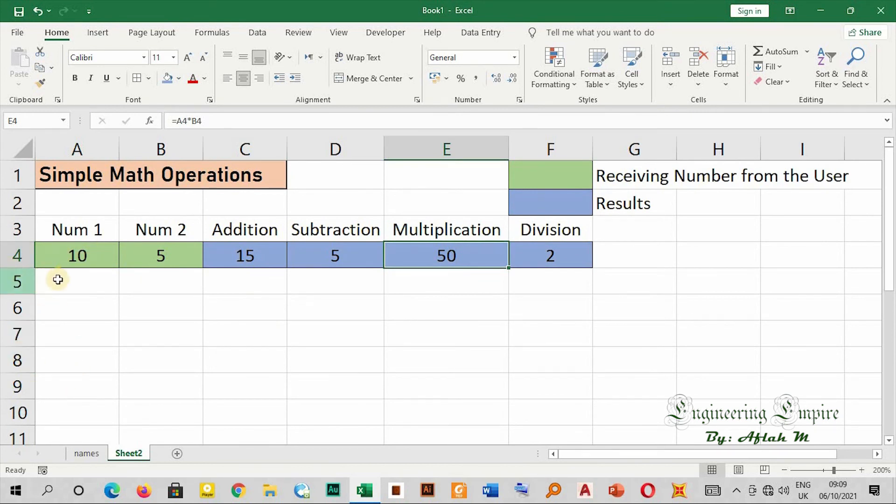
left_click(77, 254)
left_click_drag(166, 256, 200, 265)
left_click_drag(80, 256, 597, 370)
left_click(635, 283)
left_click_drag(56, 255, 587, 256)
left_click(644, 261)
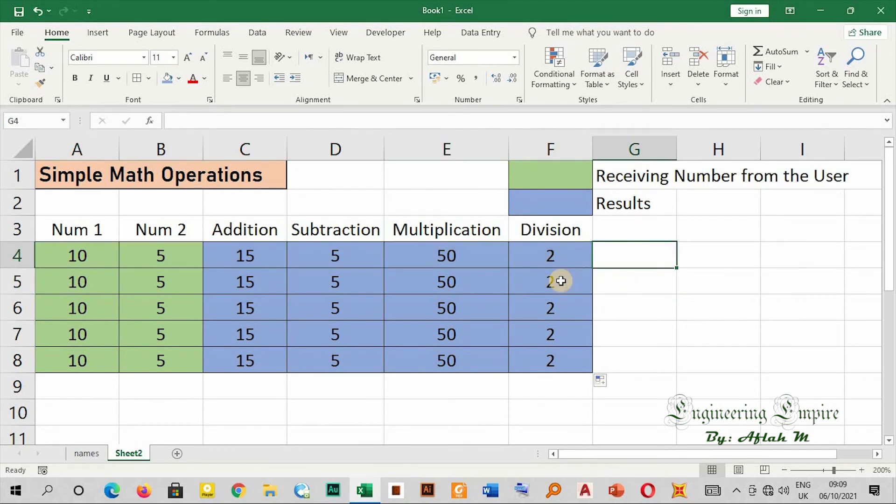
left_click(561, 281)
left_click(560, 301)
left_click(253, 253)
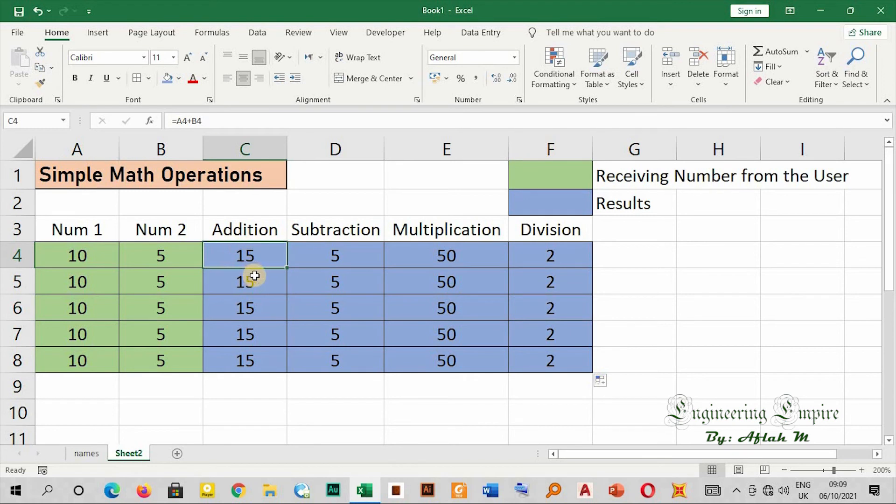
- Set Num 1 and Num 2 to 6 and 2 in row 5, and to 12 and 3 in row 6
left_click(88, 283)
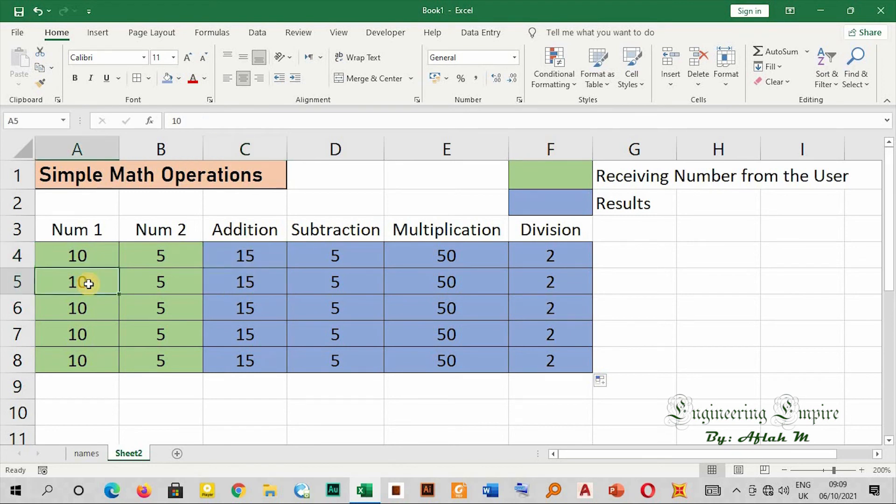
type("6")
left_click(183, 280)
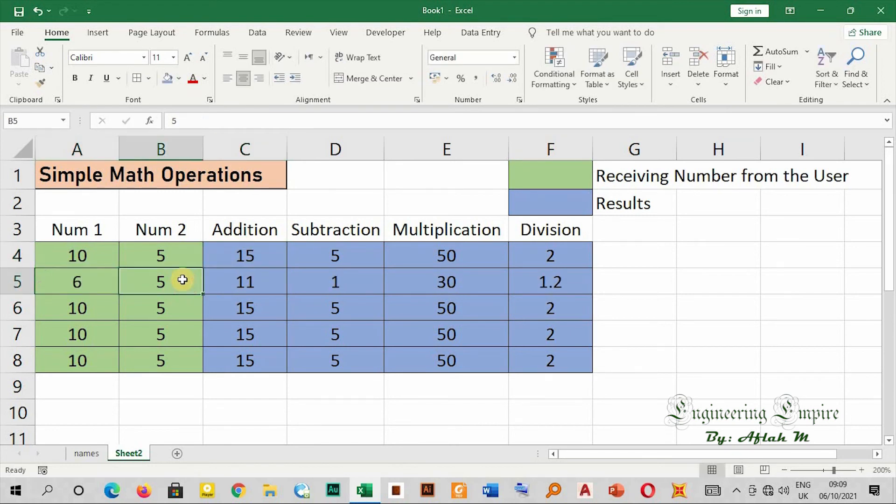
type("2")
left_click(99, 311)
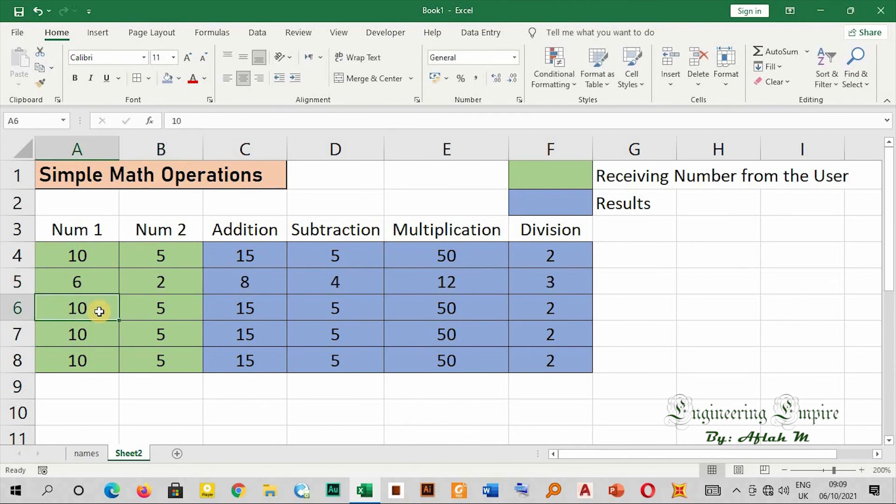
type("12")
left_click(178, 307)
type("3")
- Set Num 1 to 15 in cell A7 and to 25 in cell A8, and Num 2 to 10 in cell B8
left_click(104, 334)
type("15")
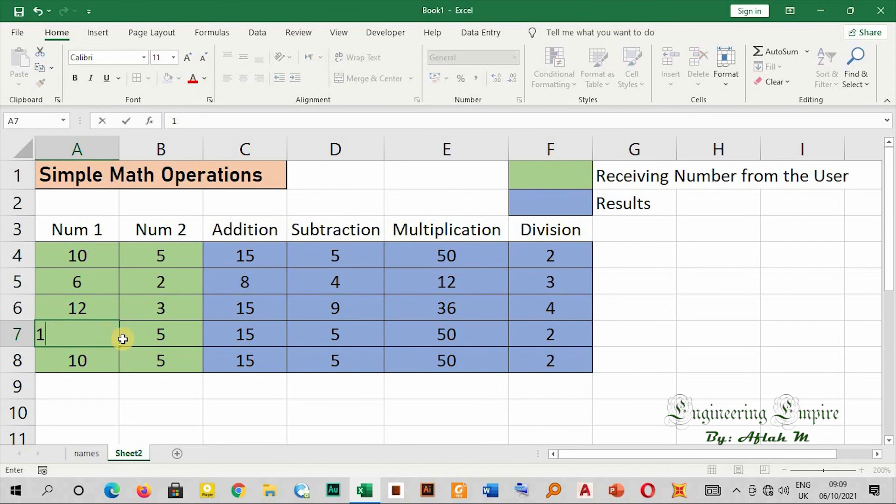
left_click(160, 334)
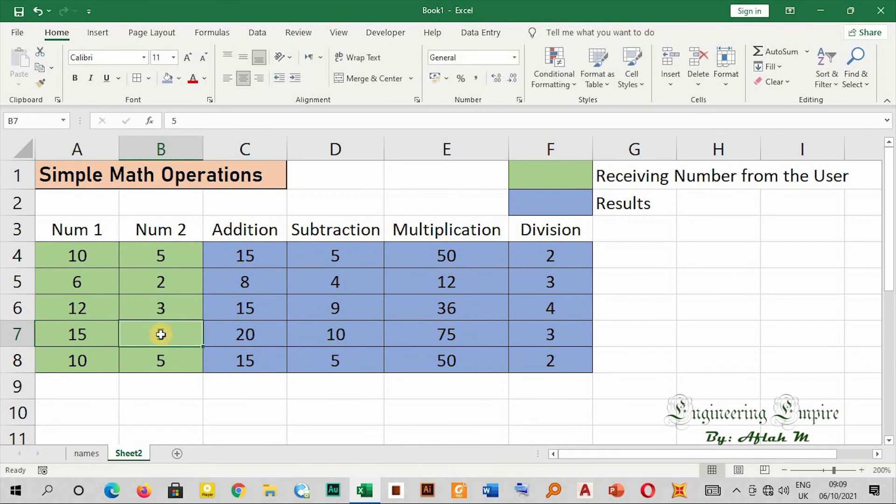
left_click(97, 357)
type("25")
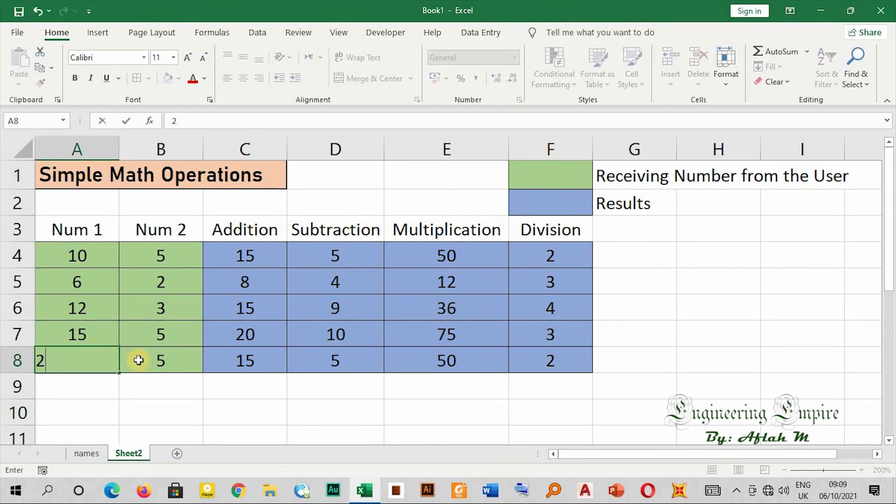
left_click(145, 353)
type("10")
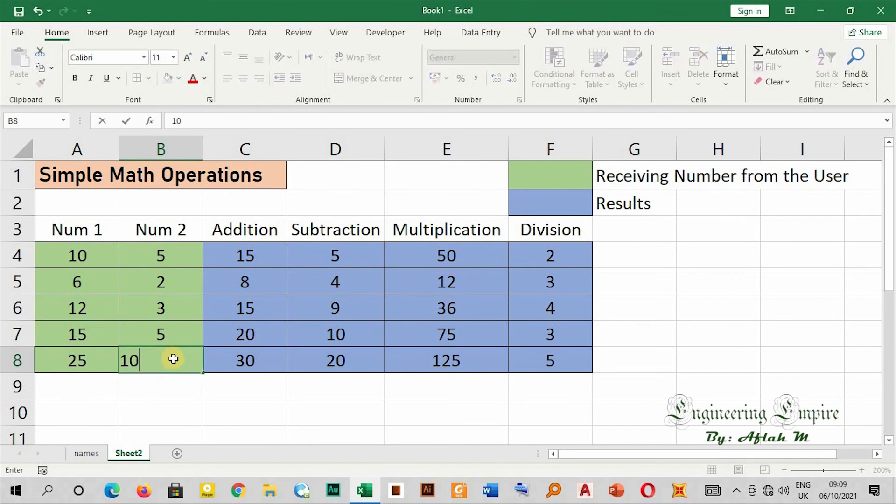
key("Return")
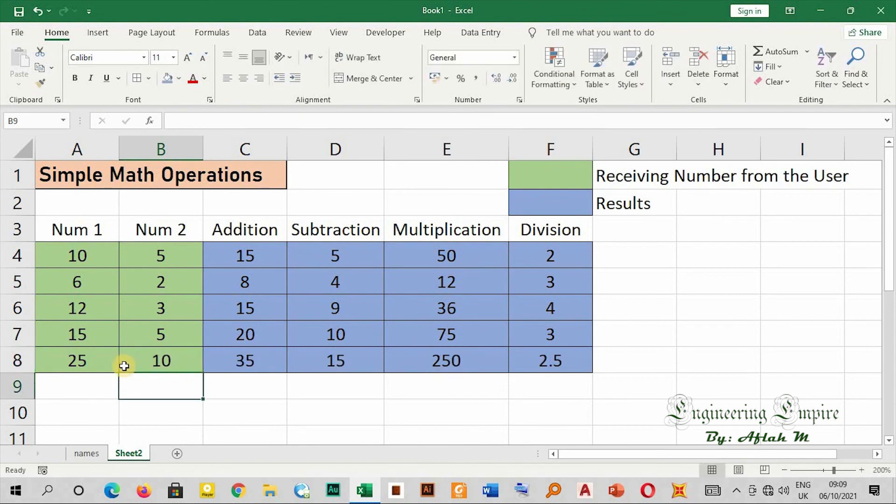
- Examine the addition formulas in C4 and C5 against the Num 1 and Num 2 cells of their own rows
left_click(243, 254)
left_click(81, 255)
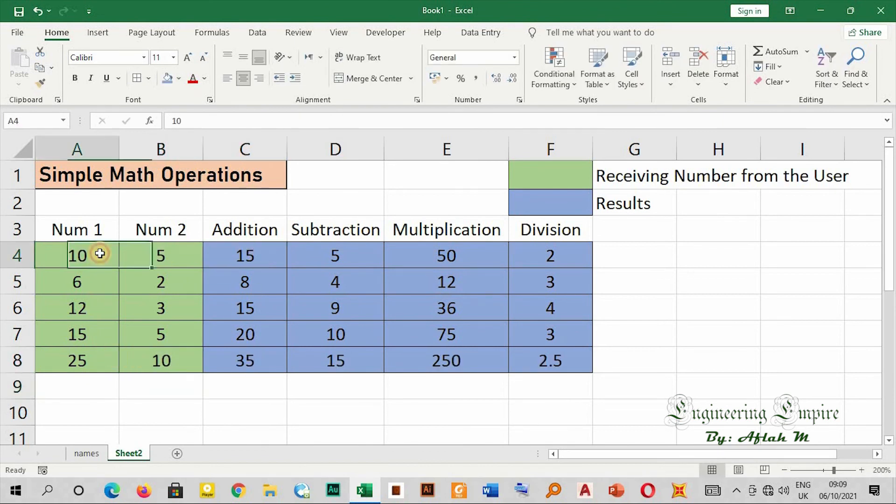
left_click(176, 253)
left_click(255, 255)
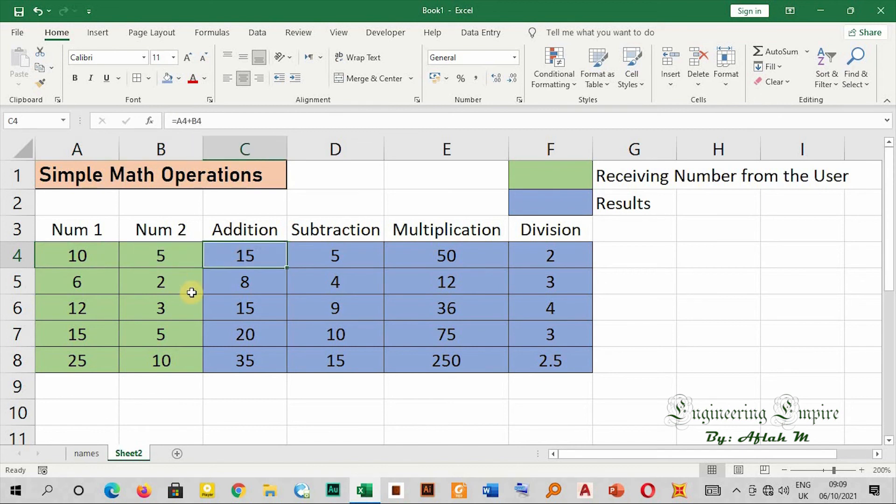
left_click(246, 280)
left_click(75, 280)
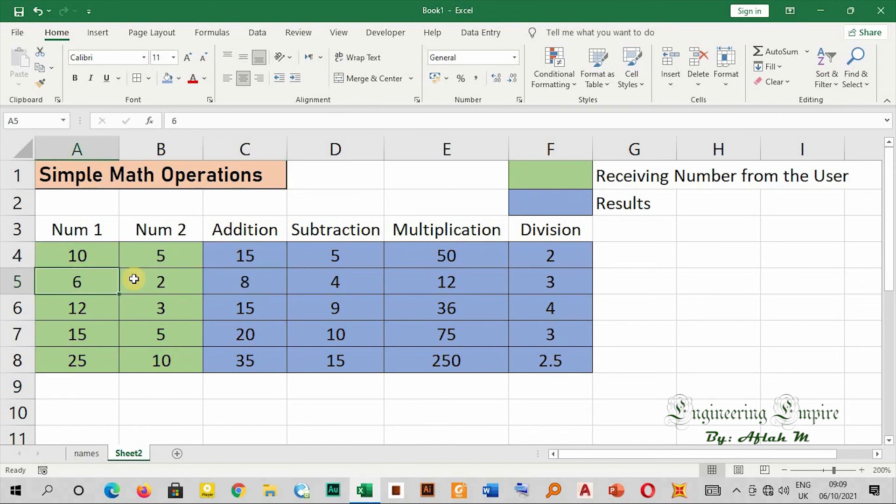
left_click(187, 280)
left_click(246, 280)
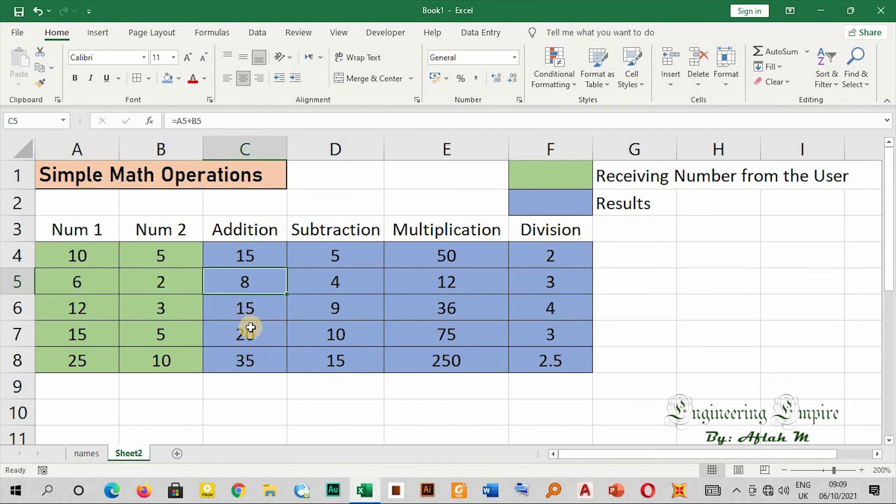
- Examine the addition formula in C6 and the subtraction formulas in D4 and D5 against the Num 1 and Num 2 cells of their rows
left_click(237, 306)
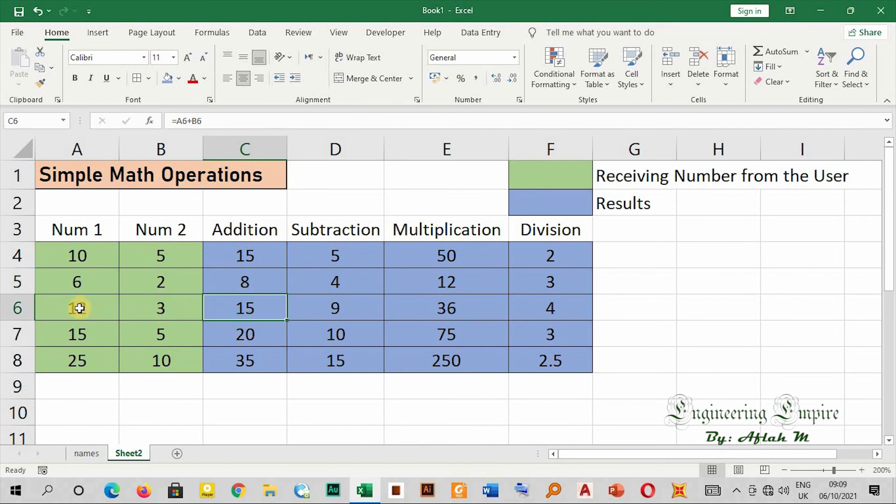
left_click(79, 308)
left_click(165, 303)
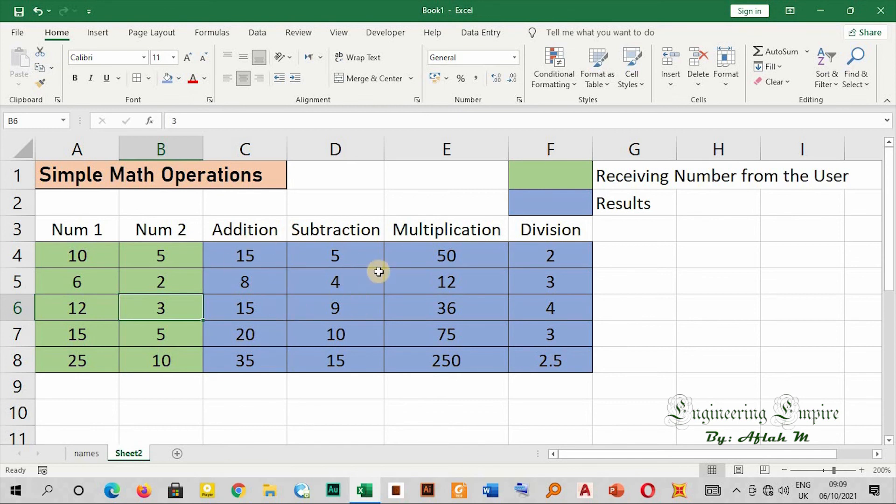
left_click(363, 258)
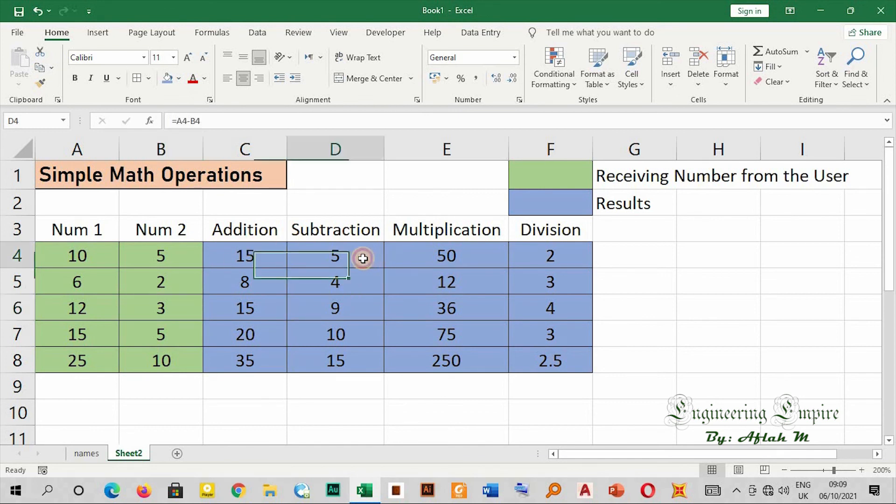
left_click(76, 256)
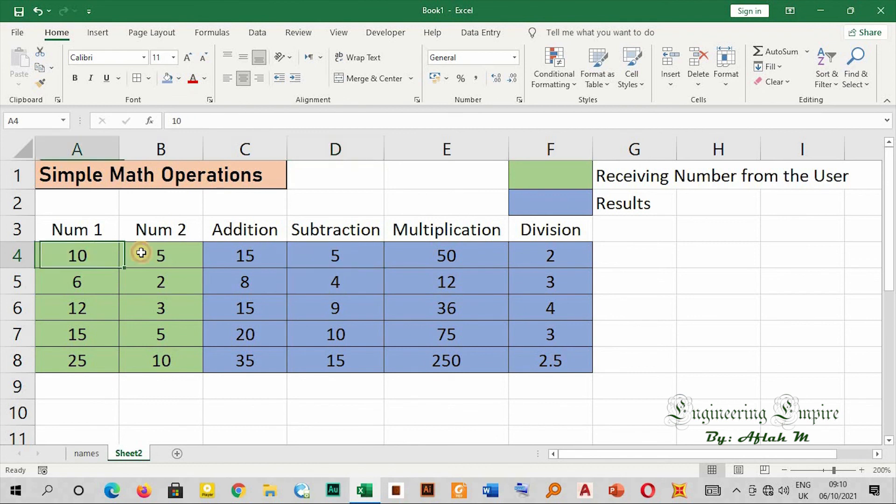
left_click(162, 254)
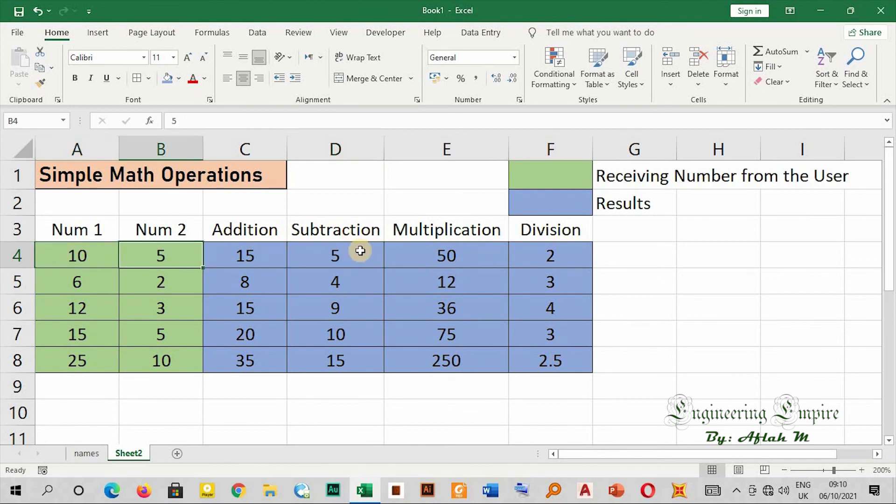
left_click(160, 282)
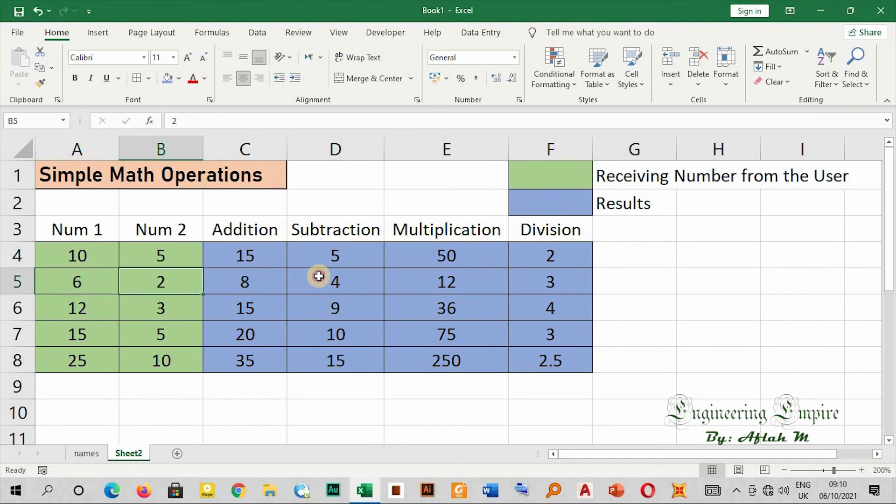
left_click(318, 275)
left_click(102, 285)
left_click(160, 282)
- Examine the multiplication formula in E5 and the division formula in F5, and review the whole table from its title to row 8
left_click(433, 280)
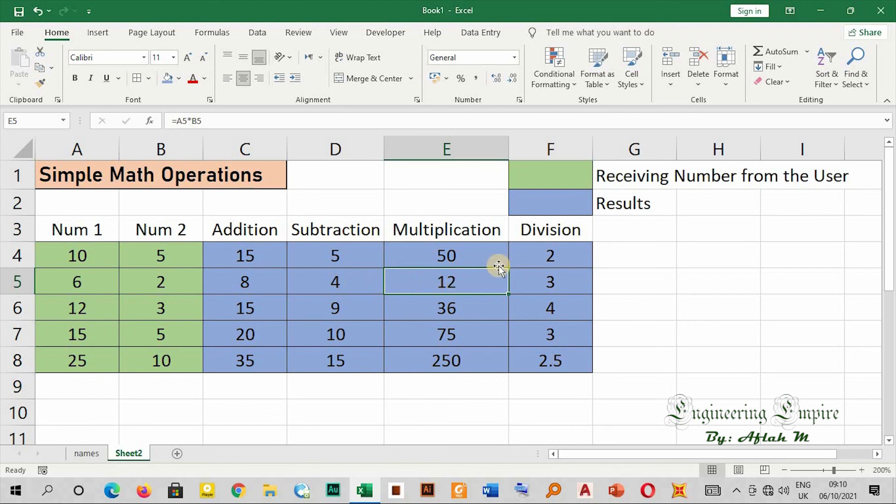
left_click(551, 281)
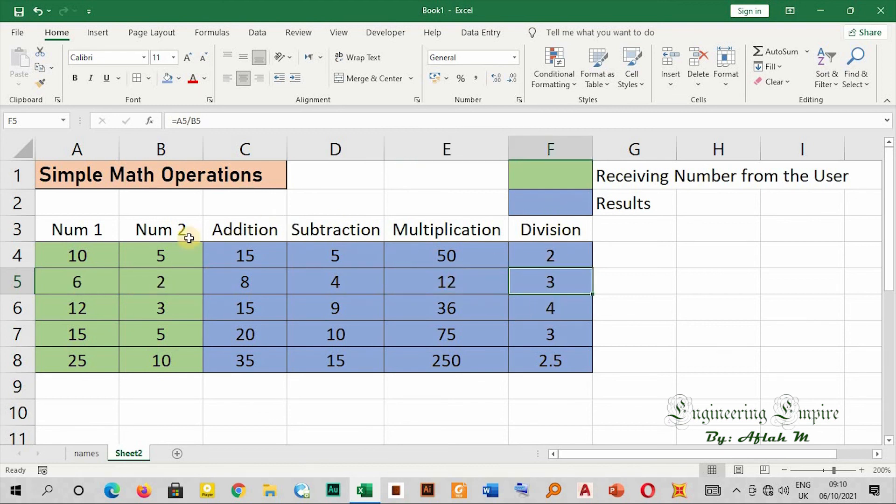
left_click_drag(57, 224, 587, 360)
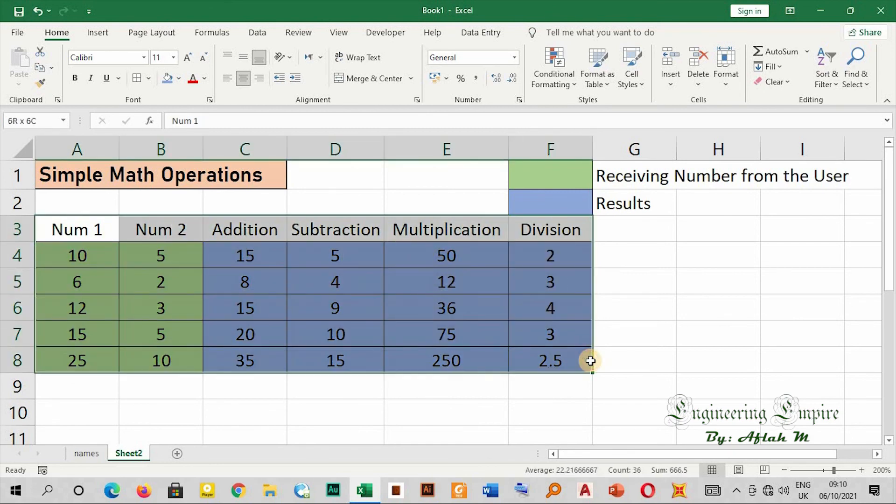
left_click_drag(62, 174, 655, 353)
left_click(694, 285)
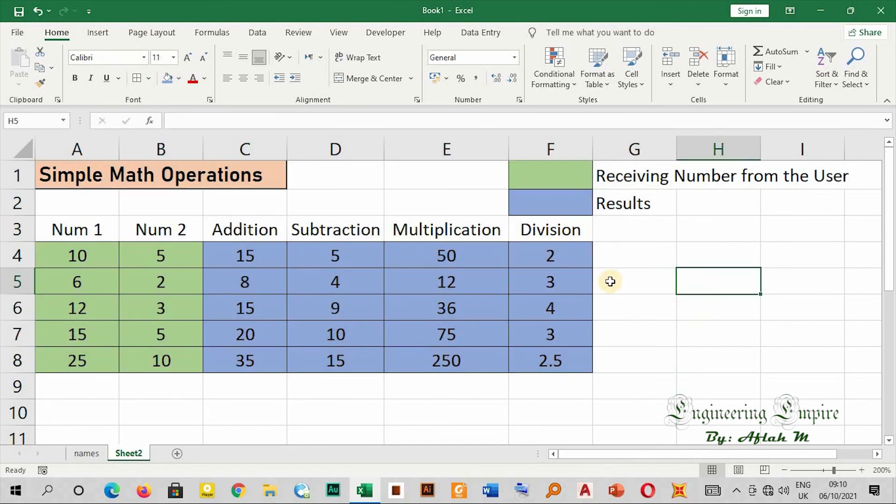